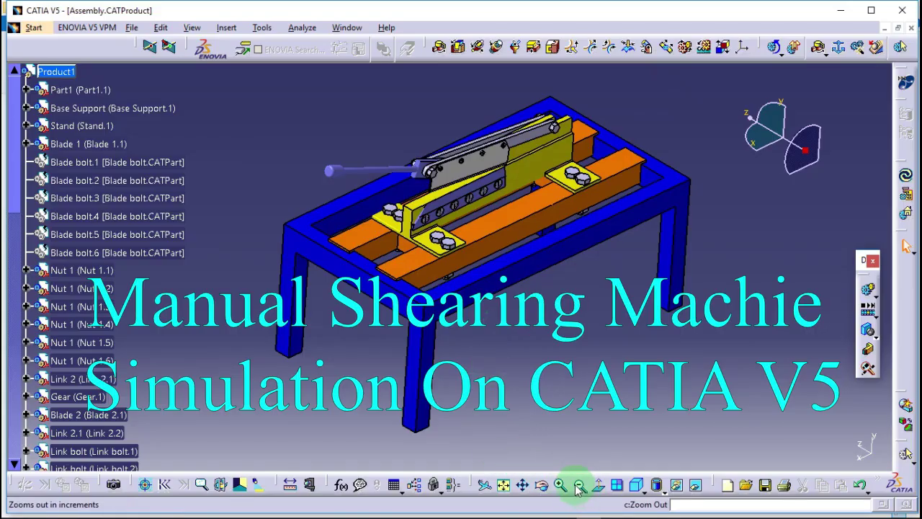
Zoom in and reframe the shearing machine table to fill the view, then start a simulation
{"action": "left_click", "coordinate": [560, 487]}
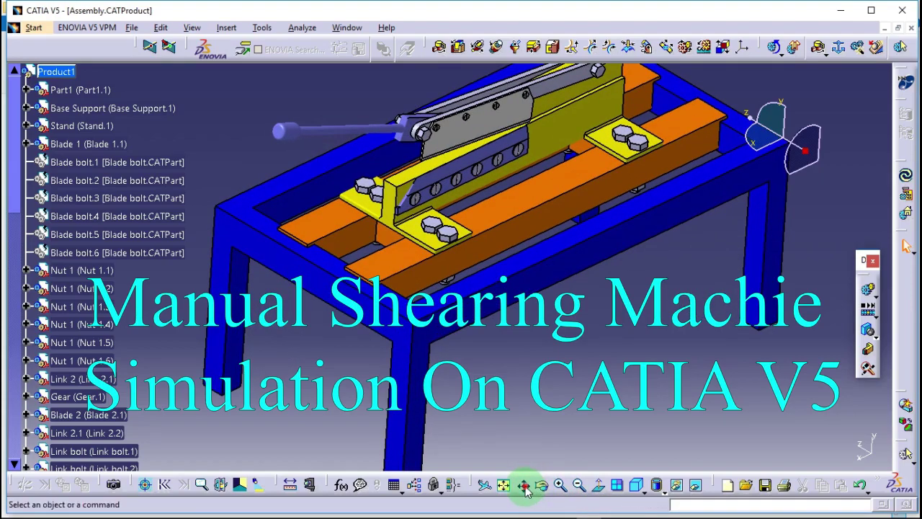
{"action": "middle_click_drag", "start_coordinate": [612, 308], "coordinate": [584, 387]}
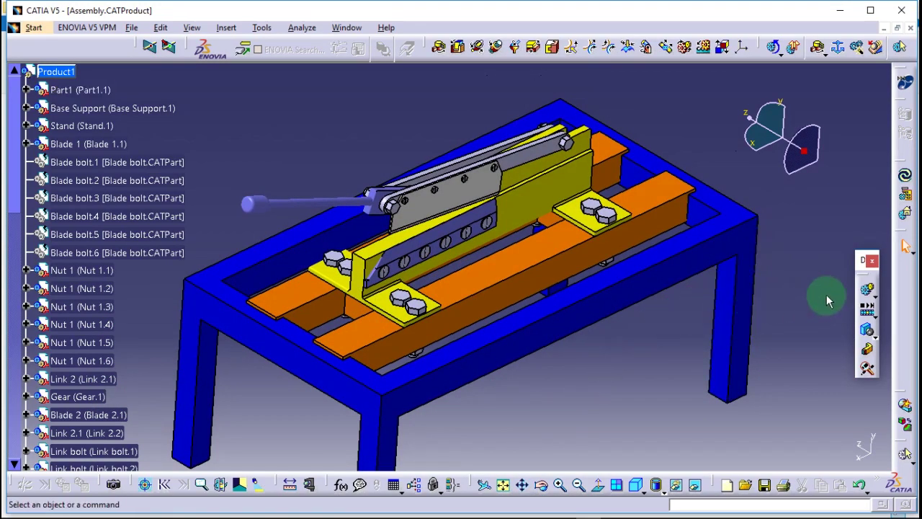
{"action": "left_click", "coordinate": [863, 294]}
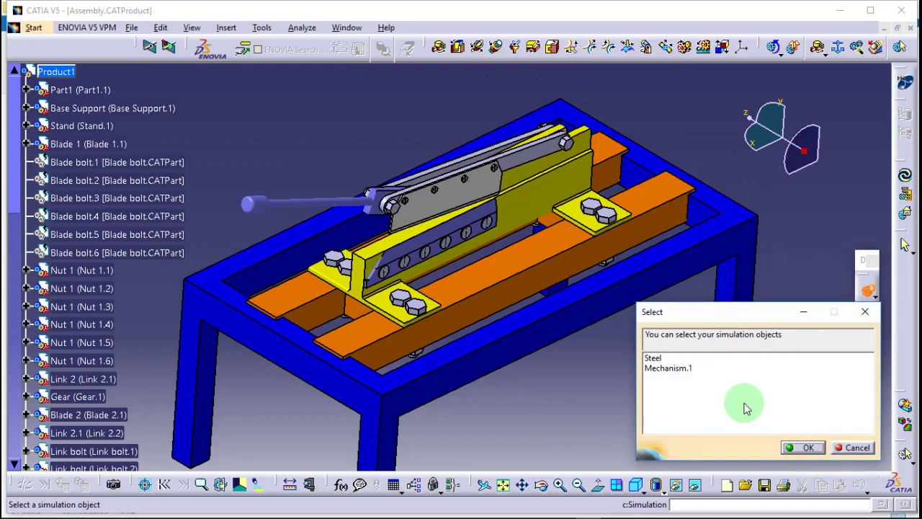
Choose Mechanism.1 to simulate and dismiss the 'Loops in trees are not accepted' solver error
{"action": "left_click", "coordinate": [805, 444]}
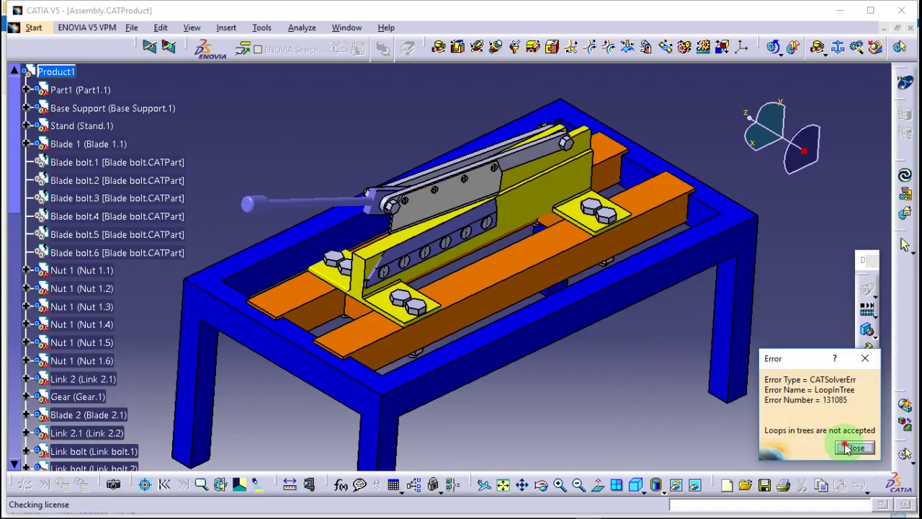
{"action": "left_click", "coordinate": [844, 444]}
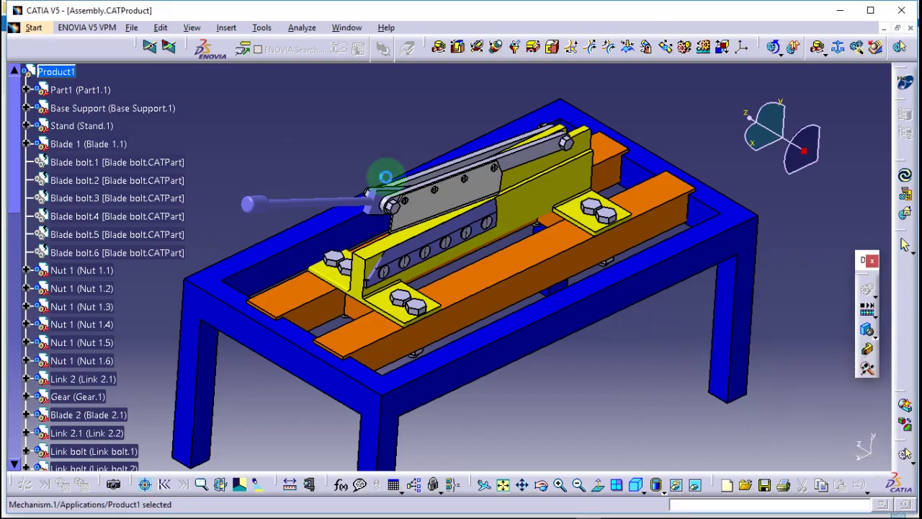
{"action": "left_click", "coordinate": [38, 31]}
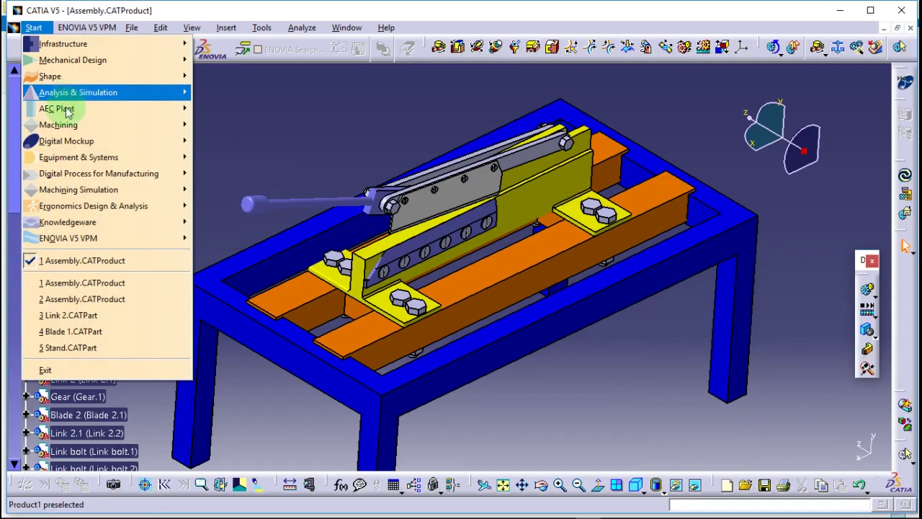
{"action": "mouse_move", "coordinate": [72, 59]}
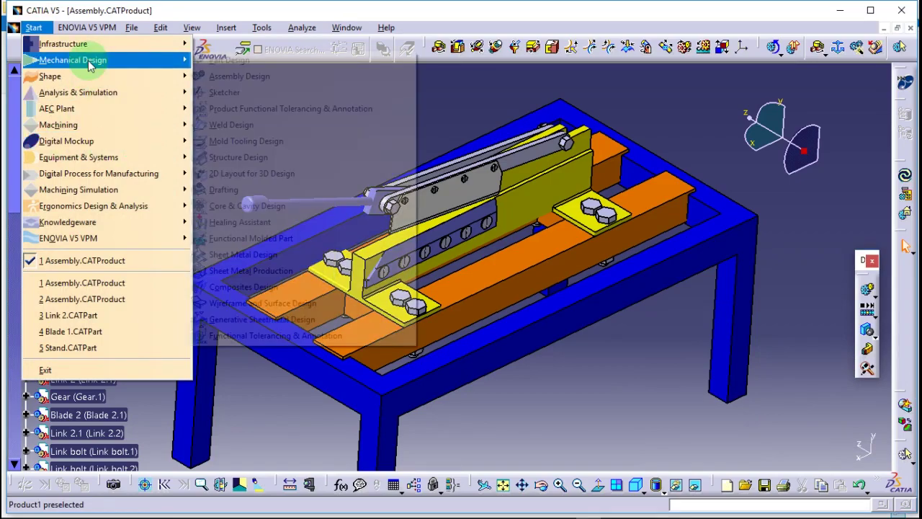
In Assembly Design, update all parts and save Assembly.CATProduct, then go back to DMU Kinematics
{"action": "left_click", "coordinate": [241, 85]}
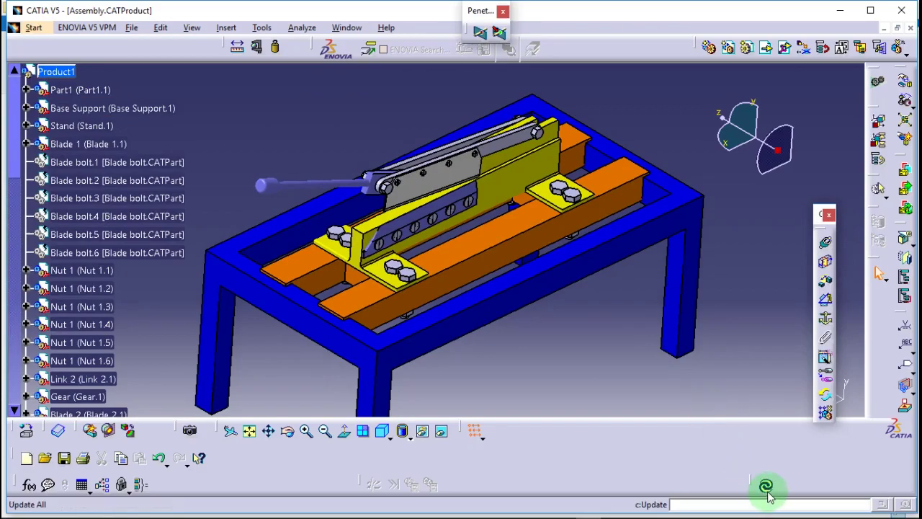
{"action": "left_click", "coordinate": [766, 488]}
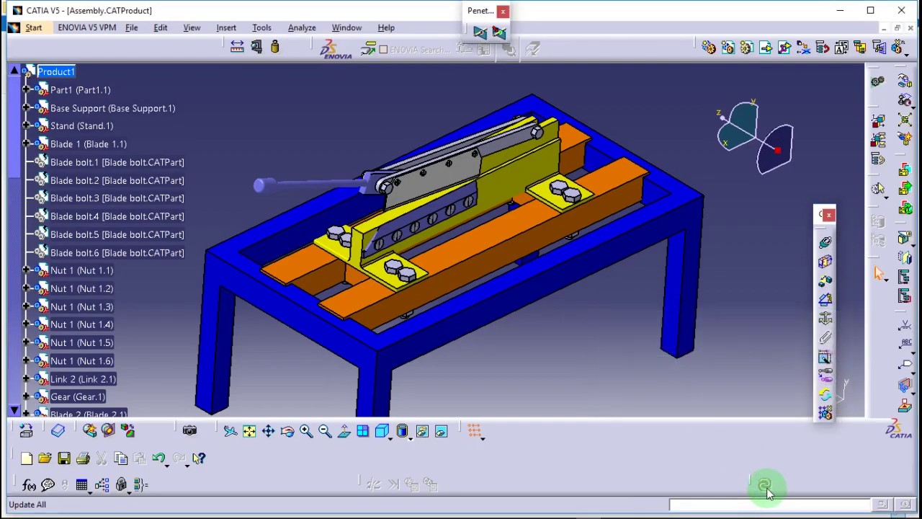
{"action": "left_click", "coordinate": [65, 459]}
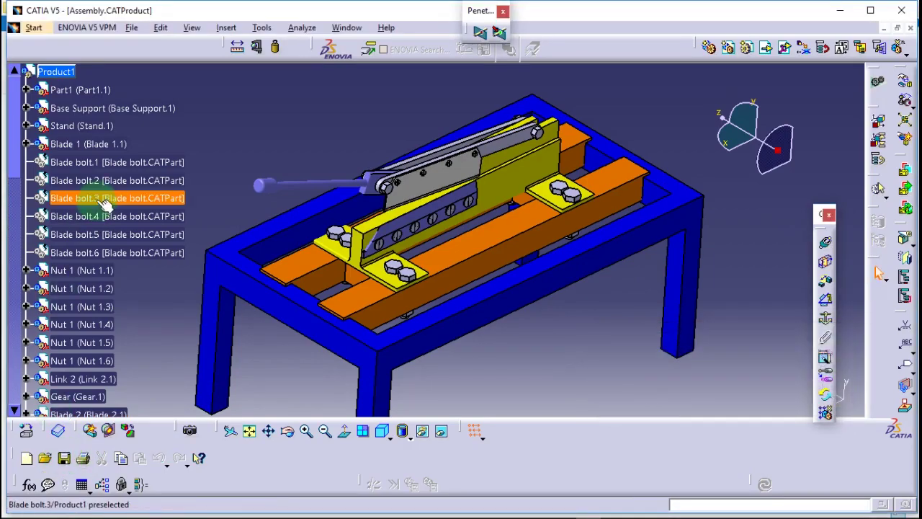
{"action": "left_click", "coordinate": [37, 33]}
{"action": "mouse_move", "coordinate": [66, 141]}
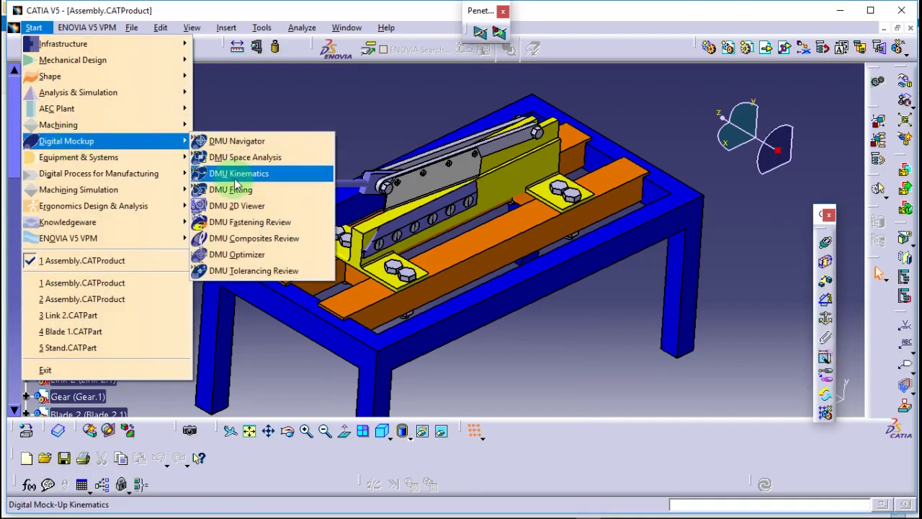
{"action": "left_click", "coordinate": [235, 177]}
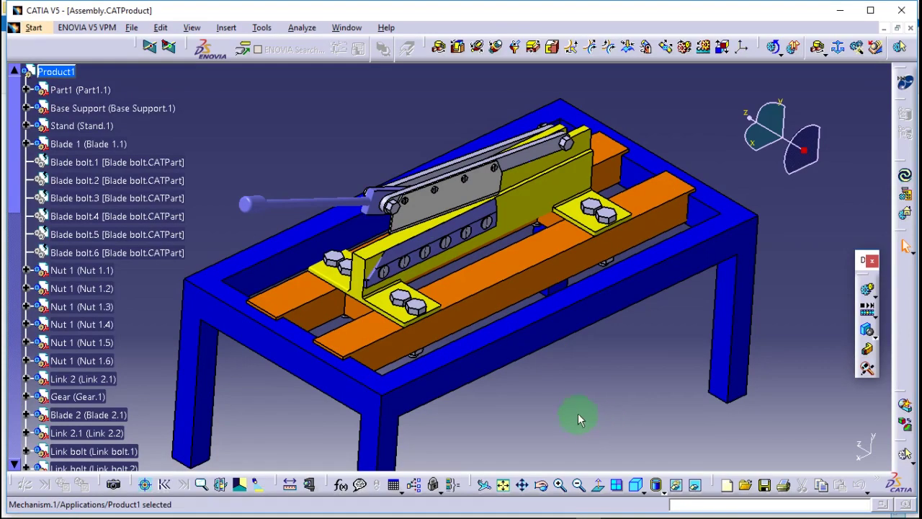
Create Simulation.30 with Command.1 at -6, then replay it from the start with step 0.2
{"action": "left_click", "coordinate": [867, 289]}
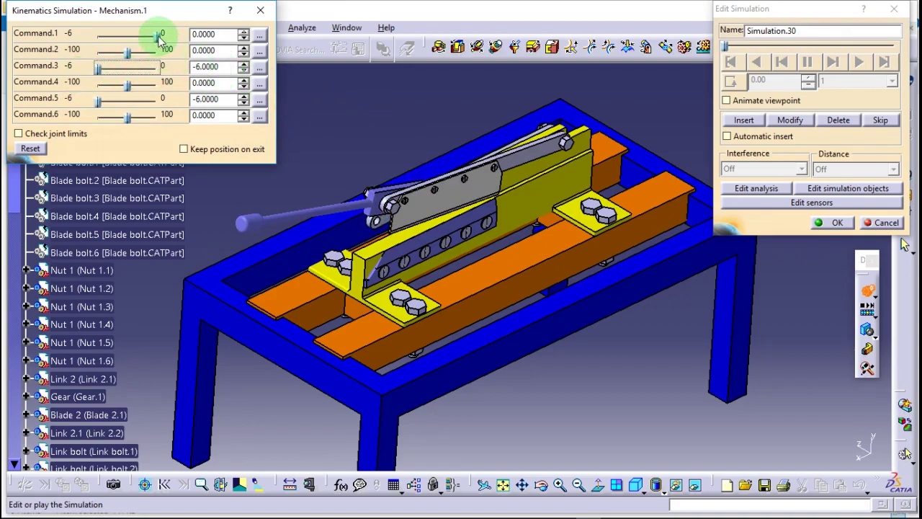
{"action": "left_click_drag", "start_coordinate": [155, 34], "coordinate": [97, 33]}
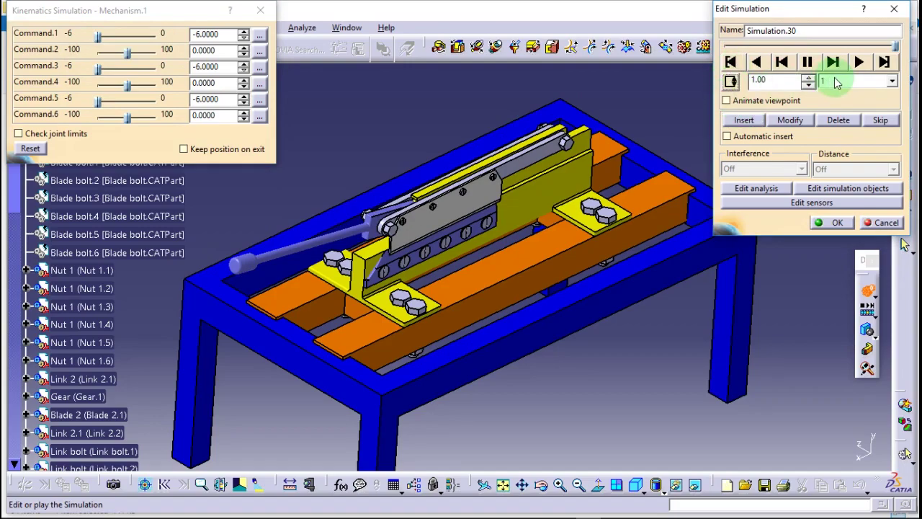
{"action": "left_click", "coordinate": [893, 80]}
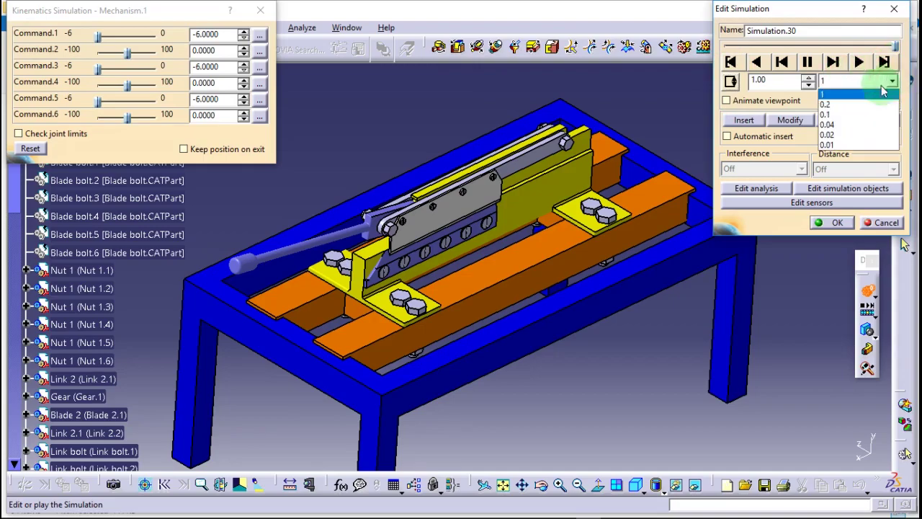
{"action": "left_click", "coordinate": [849, 107]}
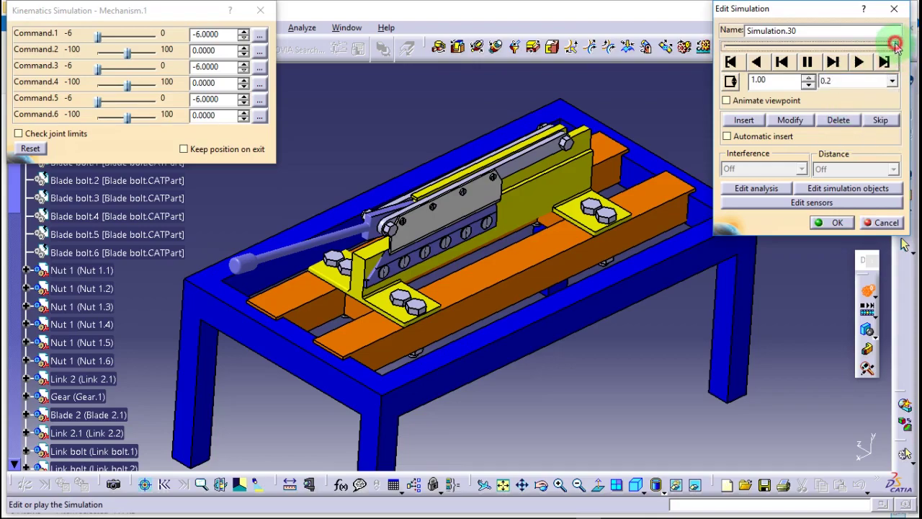
{"action": "left_click", "coordinate": [747, 62]}
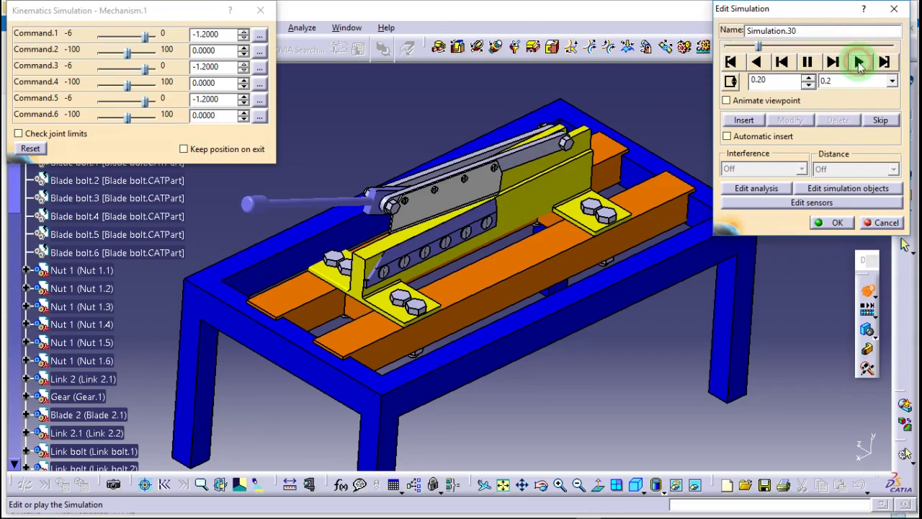
{"action": "left_click", "coordinate": [860, 62]}
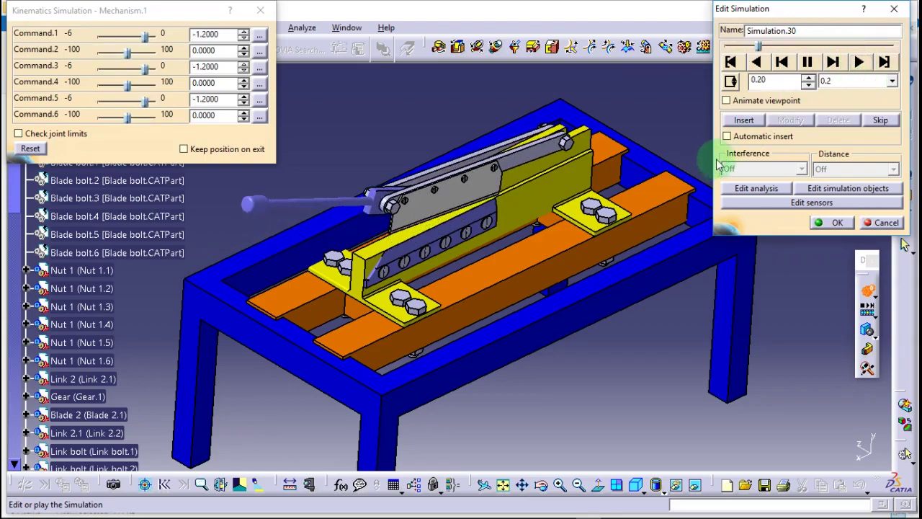
{"action": "left_click", "coordinate": [540, 484]}
Orbit end-on, zoom in four steps and pan to centre the blade's bolted orange supports
{"action": "mouse_move", "coordinate": [357, 333]}
{"action": "left_mouse_down"}
{"action": "mouse_move", "coordinate": [463, 292]}
{"action": "mouse_move", "coordinate": [508, 291]}
{"action": "left_mouse_up"}
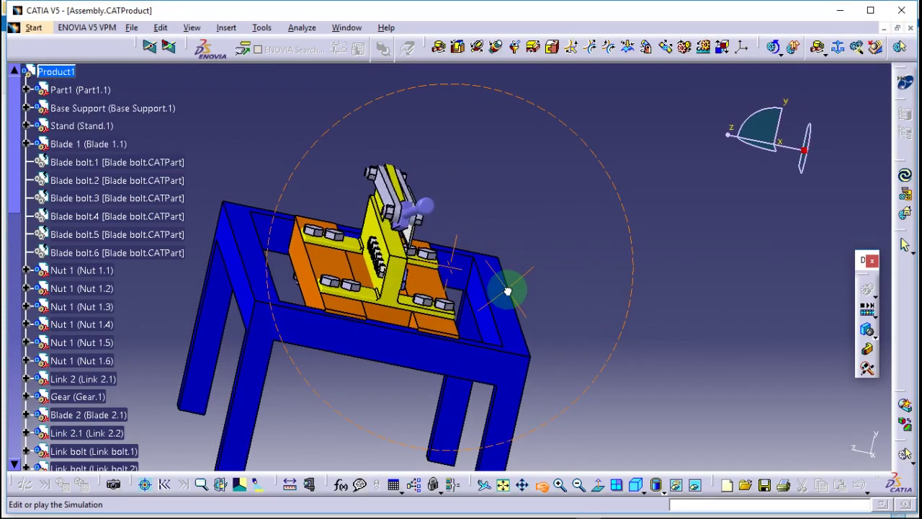
{"action": "left_click", "coordinate": [560, 489]}
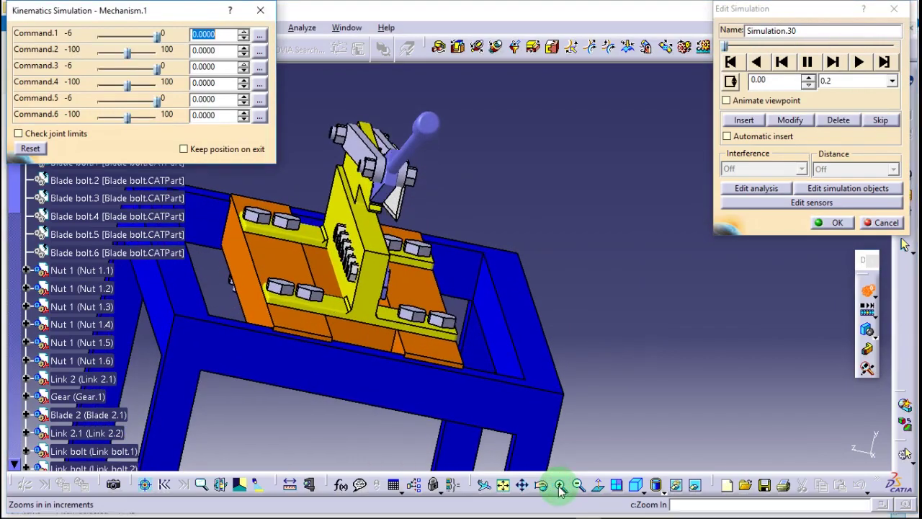
{"action": "left_click", "coordinate": [560, 490]}
{"action": "left_click", "coordinate": [559, 489]}
{"action": "left_click", "coordinate": [560, 490]}
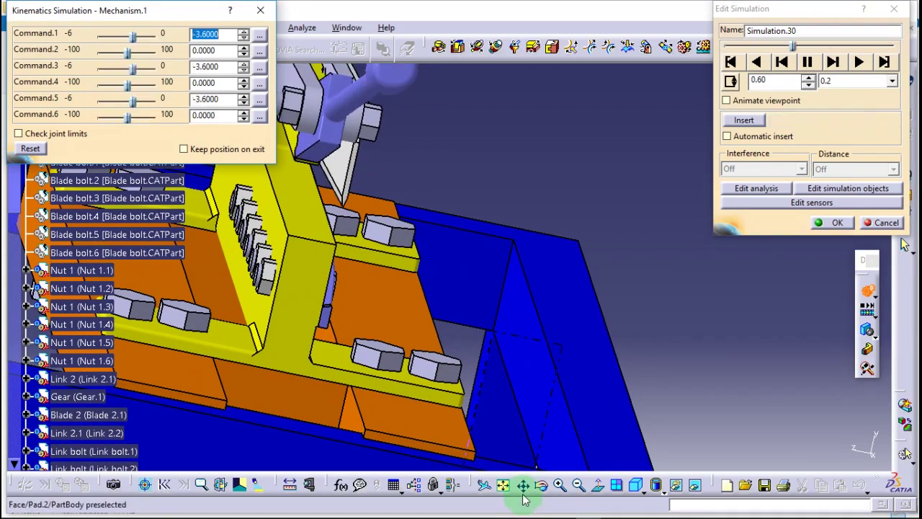
{"action": "left_click", "coordinate": [524, 487]}
{"action": "left_click_drag", "start_coordinate": [473, 254], "coordinate": [550, 248]}
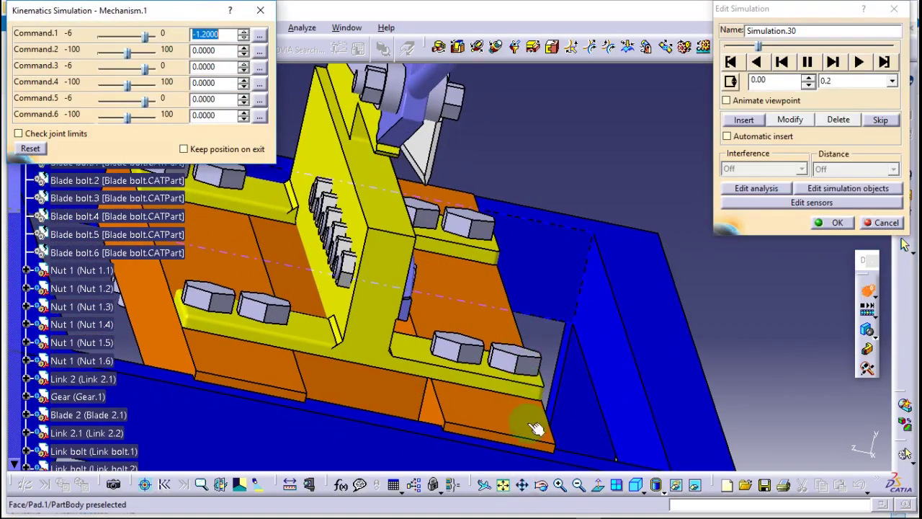
{"action": "left_click", "coordinate": [548, 489]}
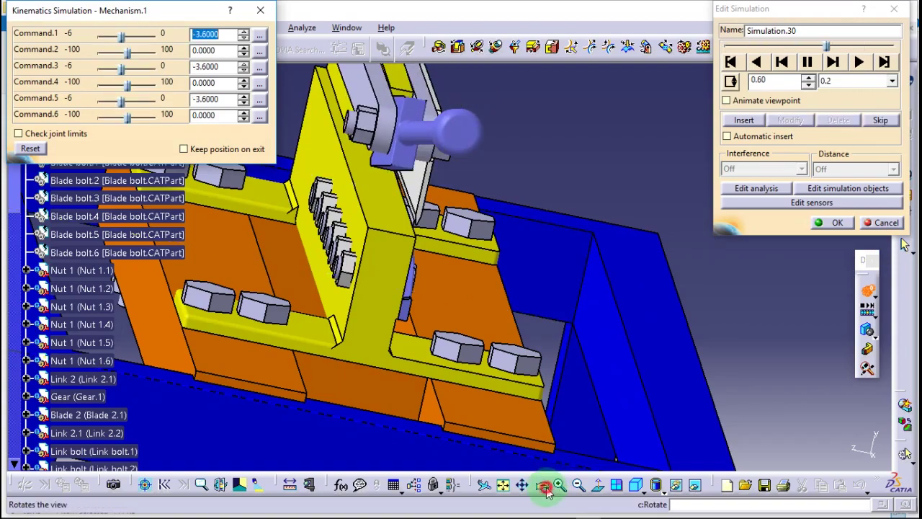
{"action": "mouse_move", "coordinate": [531, 387]}
{"action": "left_mouse_down"}
{"action": "mouse_move", "coordinate": [490, 373]}
{"action": "mouse_move", "coordinate": [515, 381]}
{"action": "left_mouse_up"}
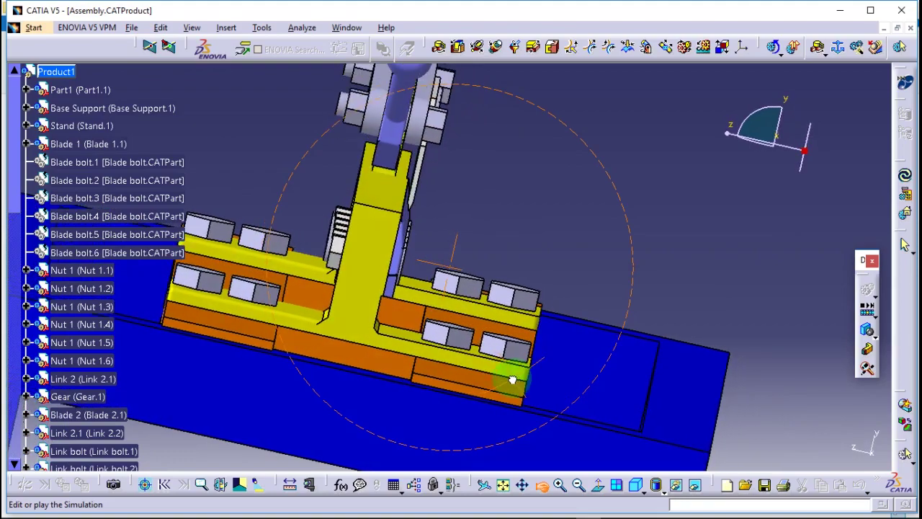
Orbit around the blade until its bolted side face points toward the screen
{"action": "left_click_drag", "start_coordinate": [466, 377], "coordinate": [395, 387]}
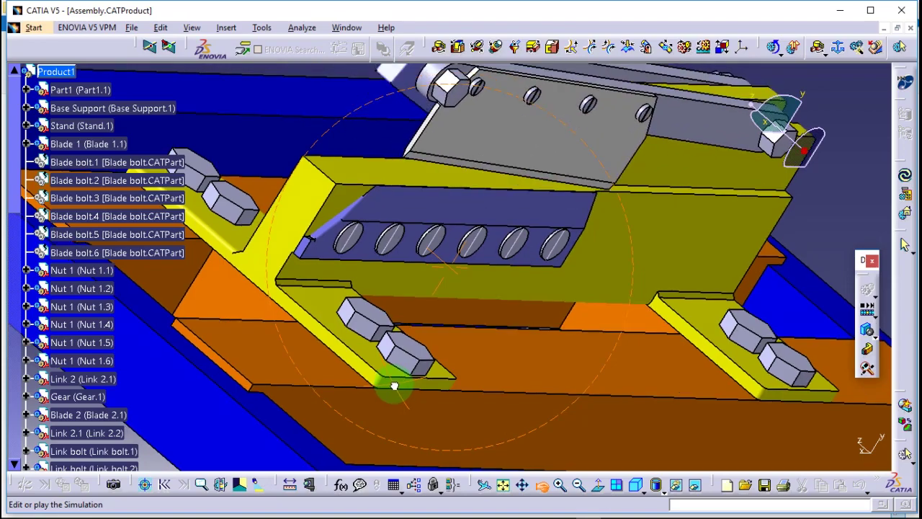
{"action": "mouse_move", "coordinate": [397, 386]}
{"action": "middle_mouse_down"}
{"action": "mouse_move", "coordinate": [469, 391]}
{"action": "mouse_move", "coordinate": [552, 362]}
{"action": "mouse_move", "coordinate": [653, 353]}
{"action": "mouse_move", "coordinate": [472, 341]}
{"action": "mouse_move", "coordinate": [443, 346]}
{"action": "mouse_move", "coordinate": [430, 372]}
{"action": "mouse_move", "coordinate": [453, 312]}
{"action": "mouse_move", "coordinate": [519, 264]}
{"action": "mouse_move", "coordinate": [552, 253]}
{"action": "mouse_move", "coordinate": [613, 309]}
{"action": "mouse_move", "coordinate": [758, 358]}
{"action": "mouse_move", "coordinate": [683, 444]}
{"action": "middle_mouse_up"}
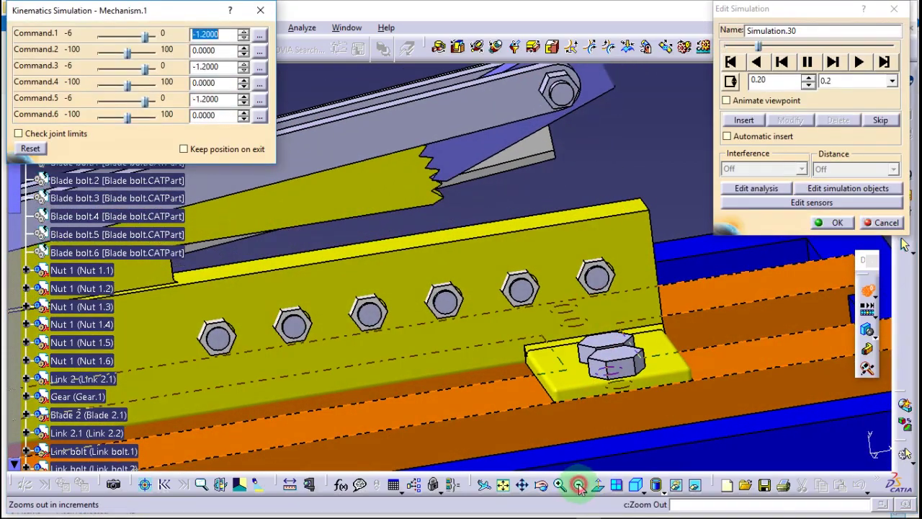
Zoom out nine steps from the blade close-up to show more of the machine
{"action": "left_click", "coordinate": [579, 485]}
{"action": "left_click", "coordinate": [578, 485]}
{"action": "left_click", "coordinate": [579, 485]}
{"action": "left_click", "coordinate": [578, 485]}
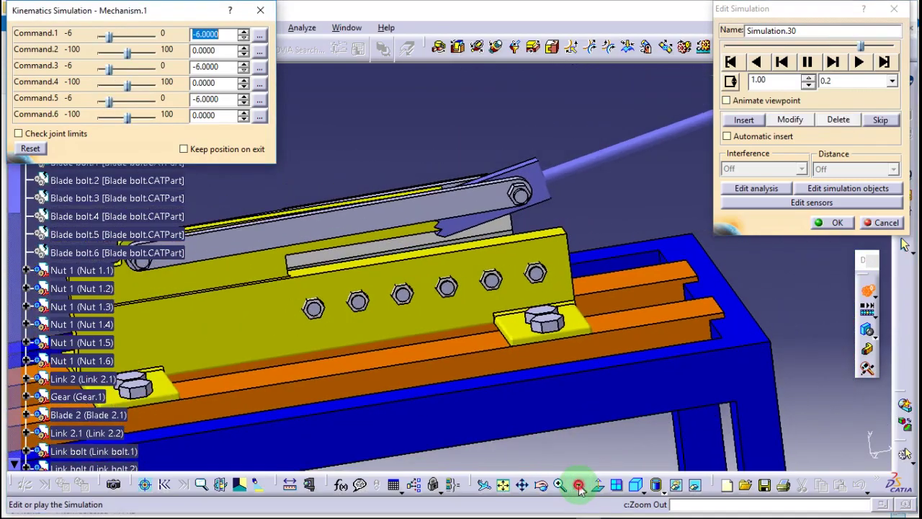
{"action": "left_click", "coordinate": [579, 485]}
{"action": "left_click", "coordinate": [578, 485]}
{"action": "left_click", "coordinate": [578, 485]}
{"action": "left_click", "coordinate": [579, 485]}
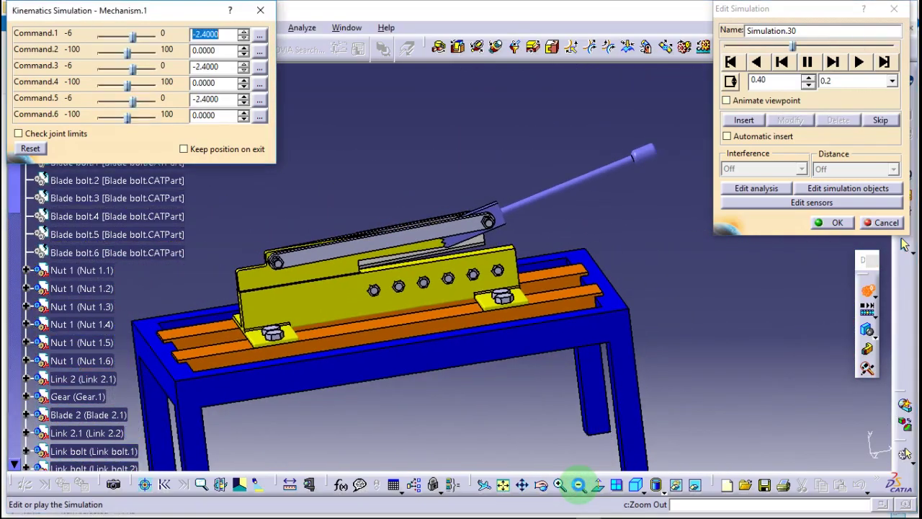
{"action": "left_click", "coordinate": [578, 485]}
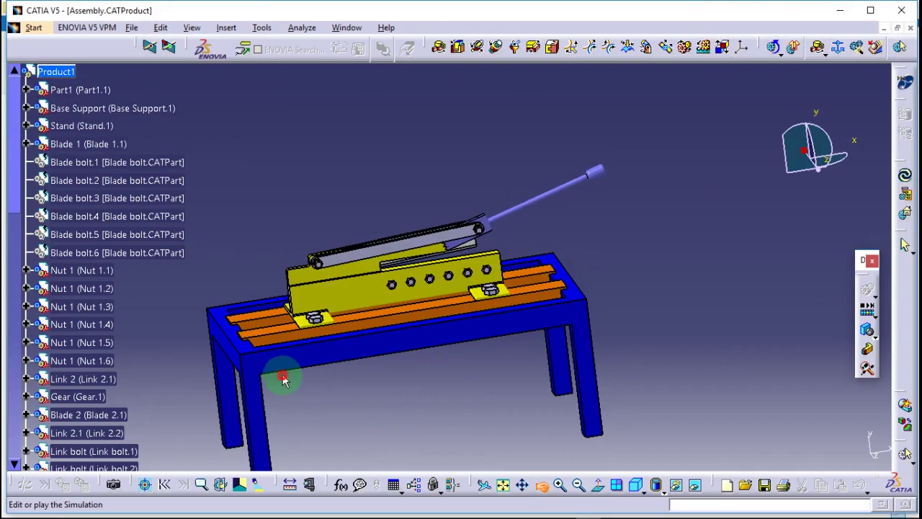
Orbit the assembly through top-down and steep tilted views, ending on an upright three-quarter view
{"action": "mouse_move", "coordinate": [337, 376]}
{"action": "middle_mouse_down"}
{"action": "mouse_move", "coordinate": [447, 365]}
{"action": "mouse_move", "coordinate": [524, 339]}
{"action": "middle_mouse_up"}
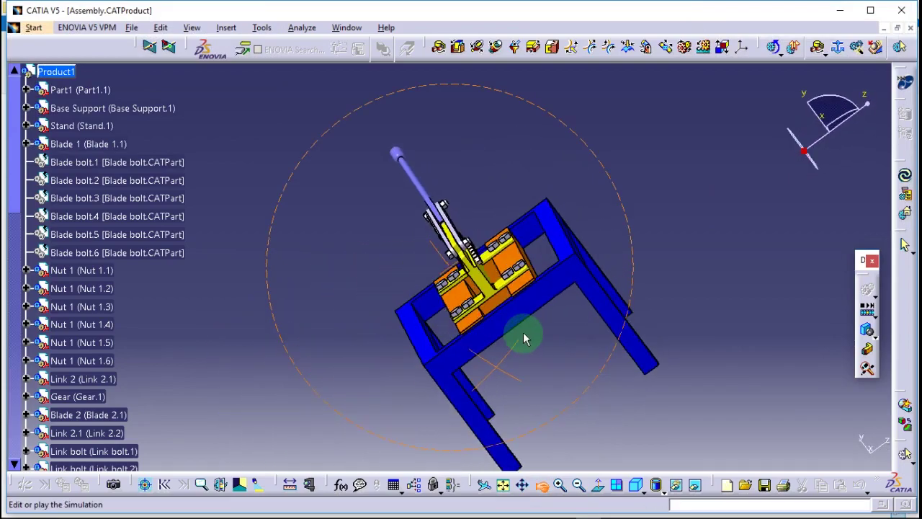
{"action": "middle_click_drag", "start_coordinate": [594, 315], "coordinate": [595, 315]}
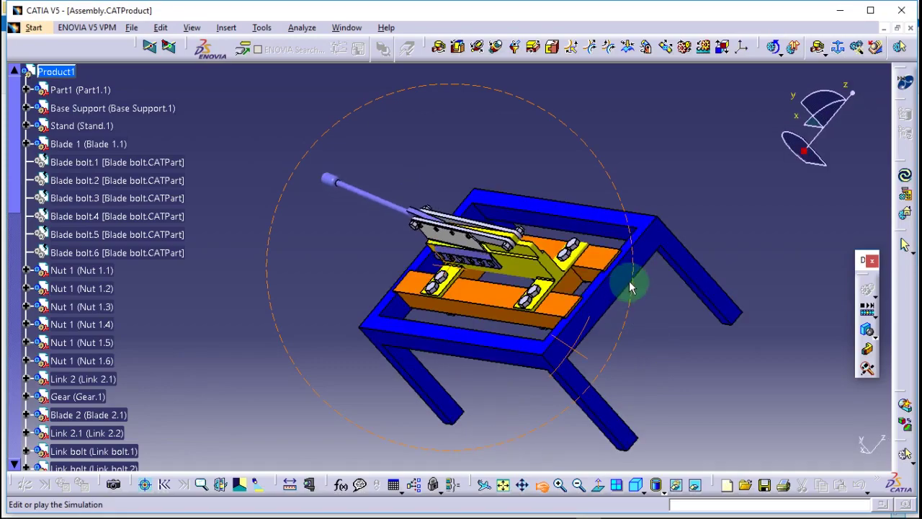
{"action": "middle_click_drag", "start_coordinate": [630, 287], "coordinate": [569, 458]}
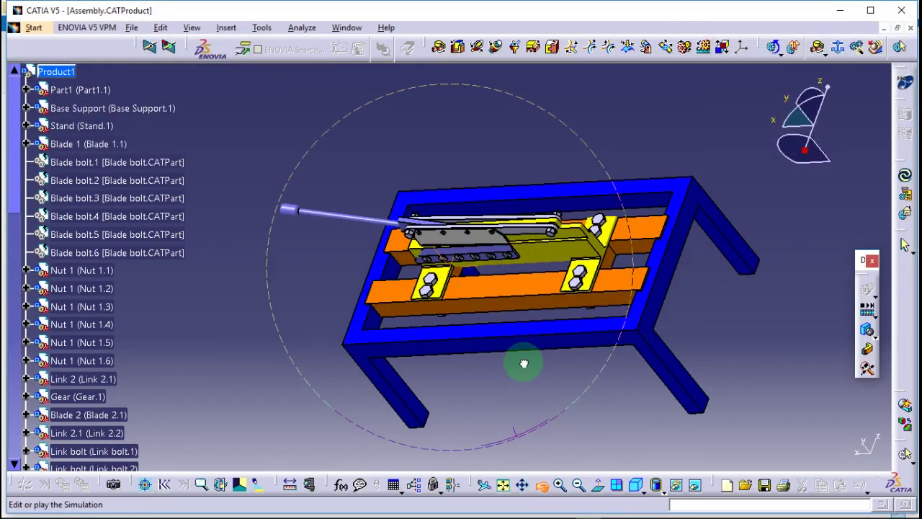
{"action": "mouse_move", "coordinate": [525, 364]}
{"action": "middle_mouse_down"}
{"action": "mouse_move", "coordinate": [526, 350]}
{"action": "mouse_move", "coordinate": [604, 356]}
{"action": "middle_mouse_up"}
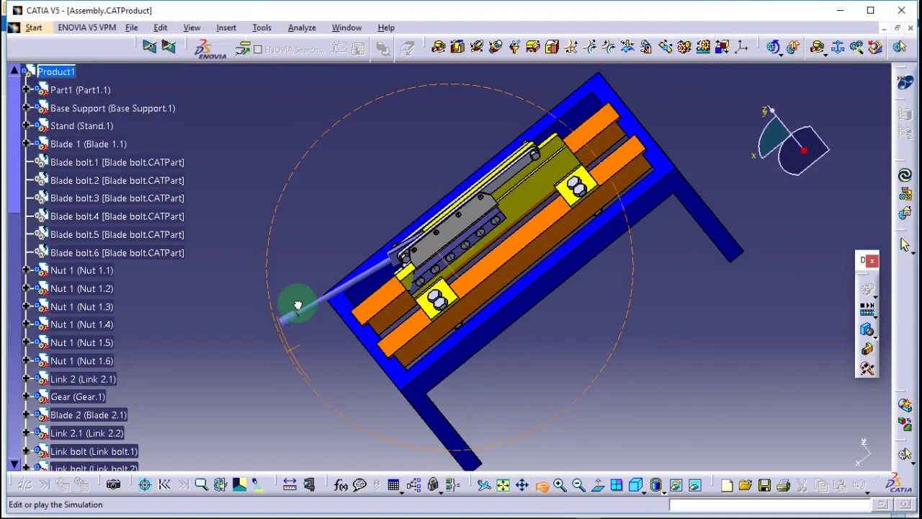
{"action": "middle_click_drag", "start_coordinate": [295, 305], "coordinate": [280, 241]}
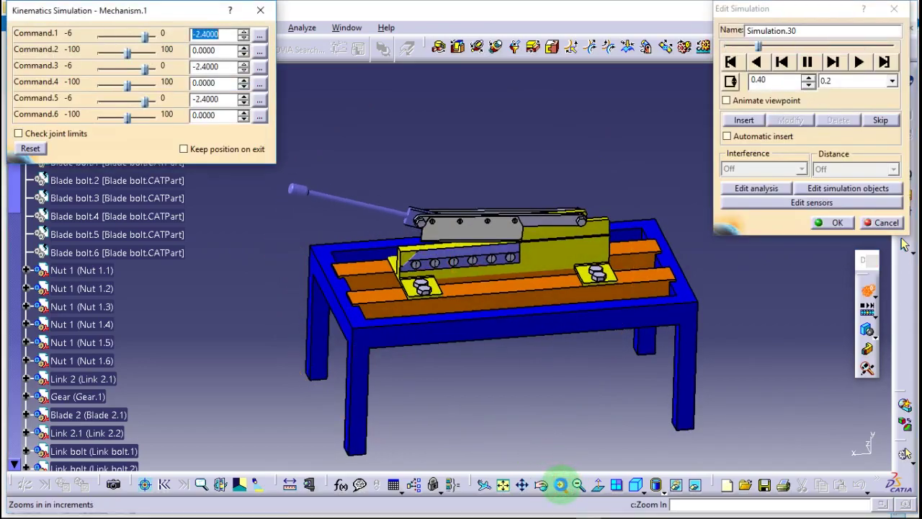
Zoom in eight steps on the cutting blade and its bolted bracket
{"action": "left_click", "coordinate": [561, 490]}
{"action": "left_click", "coordinate": [561, 489]}
{"action": "left_click", "coordinate": [562, 490]}
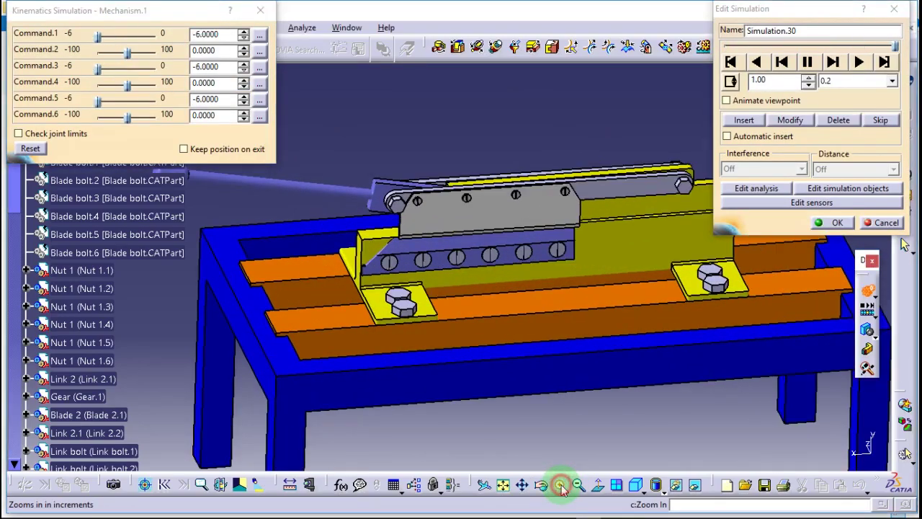
{"action": "left_click", "coordinate": [561, 490]}
{"action": "left_click", "coordinate": [562, 489]}
{"action": "left_click", "coordinate": [561, 489]}
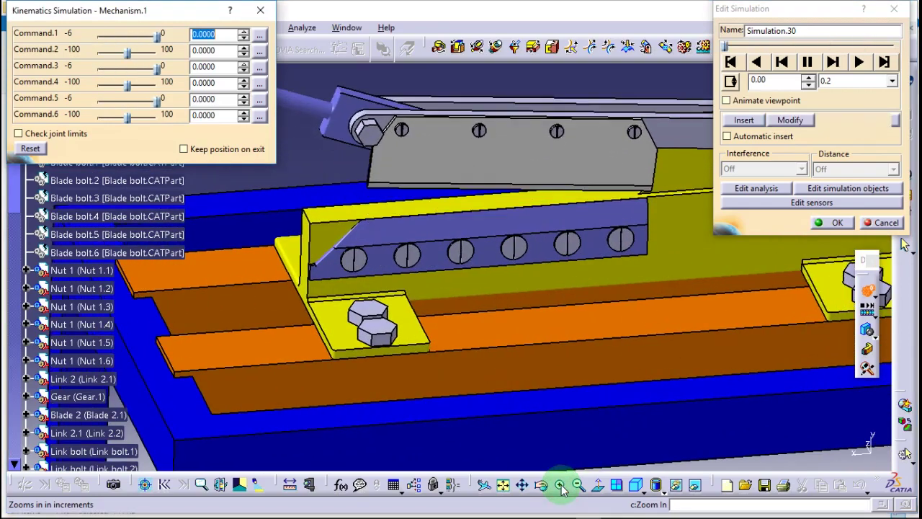
{"action": "left_click", "coordinate": [561, 484]}
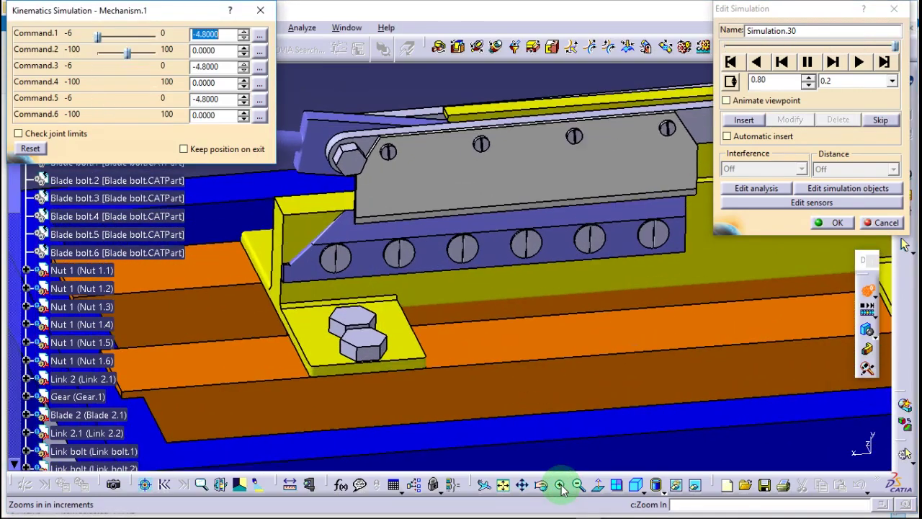
{"action": "left_click", "coordinate": [562, 484]}
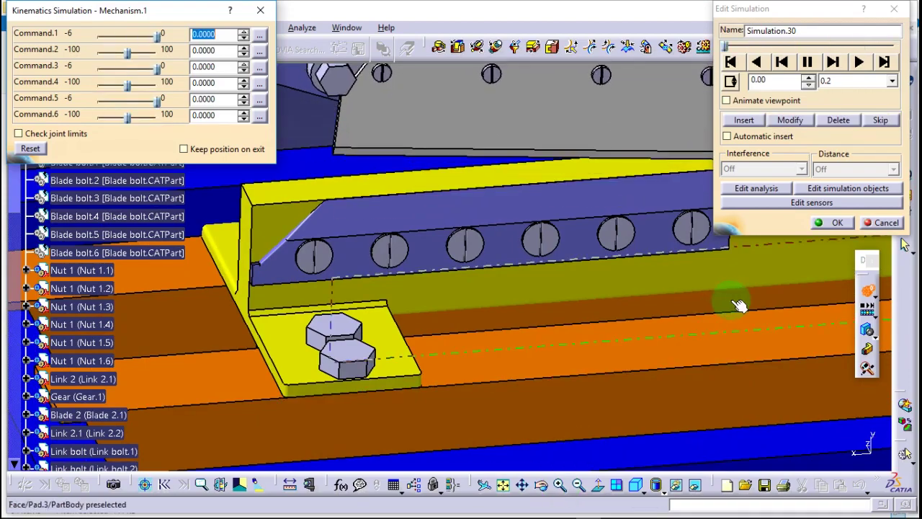
Drag the Kinematics Simulation and Edit Simulation panels off the model
{"action": "mouse_move", "coordinate": [216, 15]}
{"action": "left_mouse_down"}
{"action": "mouse_move", "coordinate": [96, 4]}
{"action": "mouse_move", "coordinate": [96, 18]}
{"action": "left_mouse_up"}
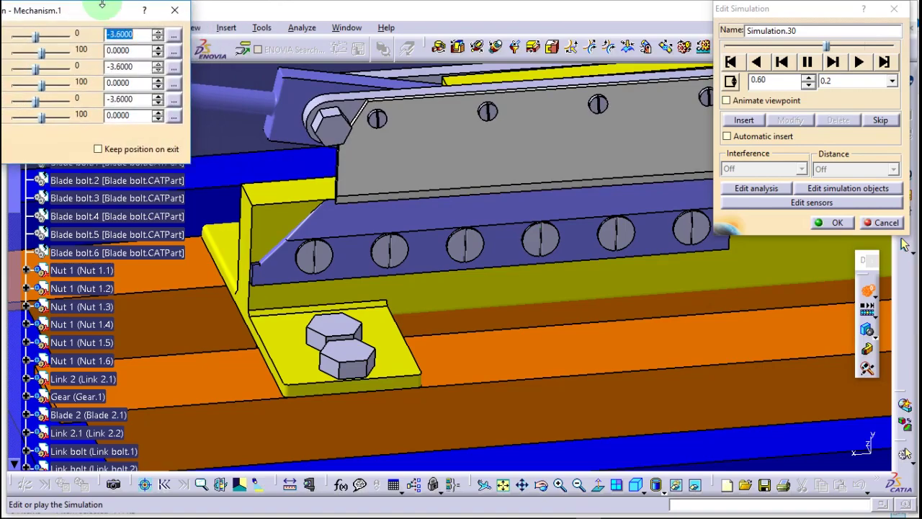
{"action": "left_click", "coordinate": [815, 7]}
{"action": "left_click_drag", "start_coordinate": [807, 7], "coordinate": [921, 7]}
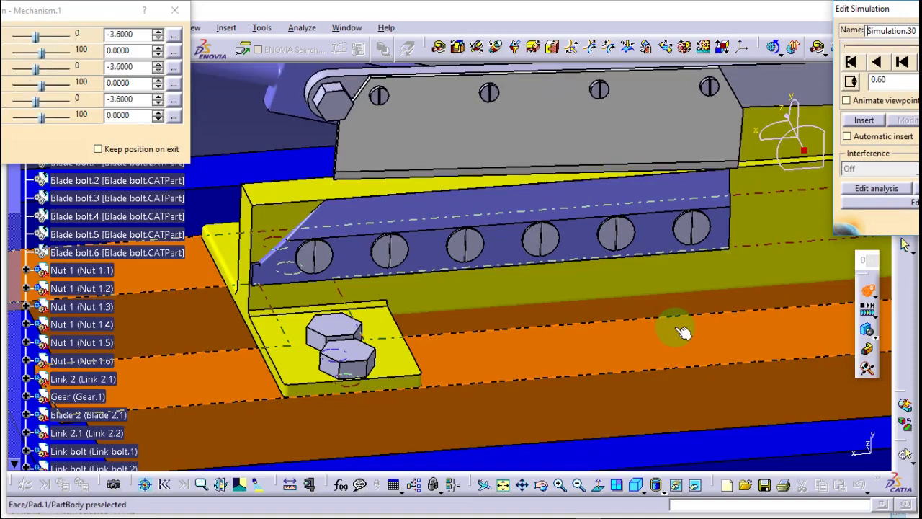
Zoom back out in five steps until the whole machine is visible
{"action": "left_click", "coordinate": [578, 484]}
{"action": "left_click", "coordinate": [579, 485]}
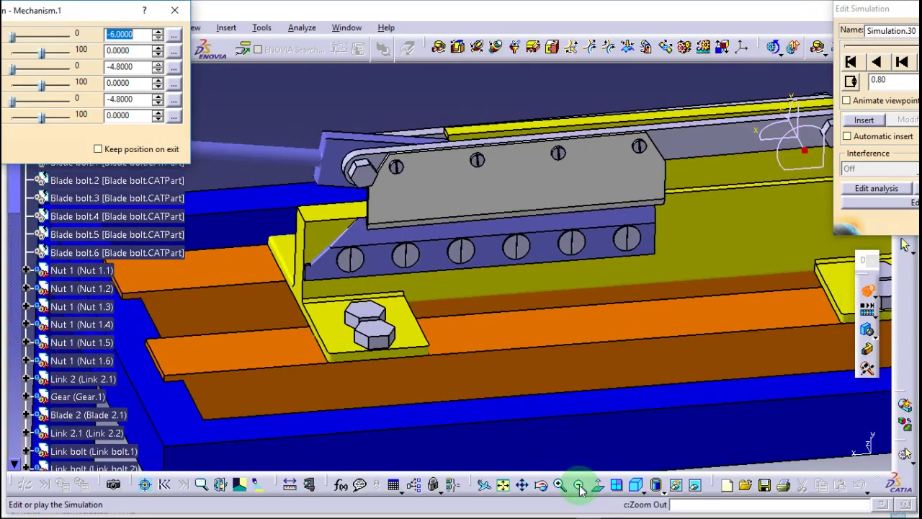
{"action": "left_click", "coordinate": [580, 488]}
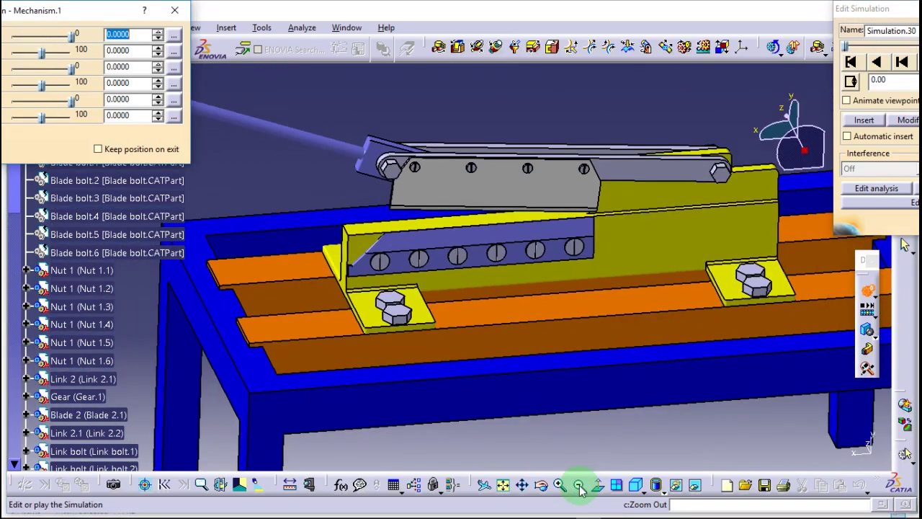
{"action": "left_click", "coordinate": [579, 486]}
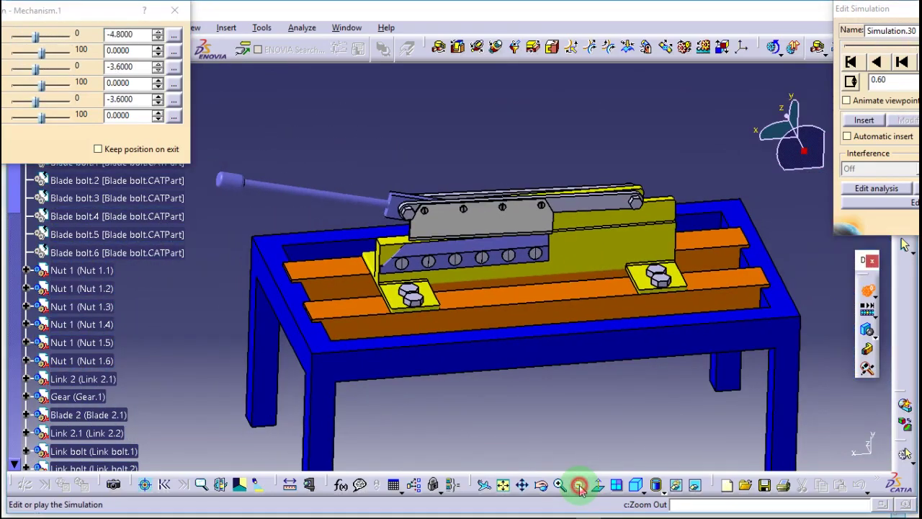
{"action": "left_click", "coordinate": [579, 487]}
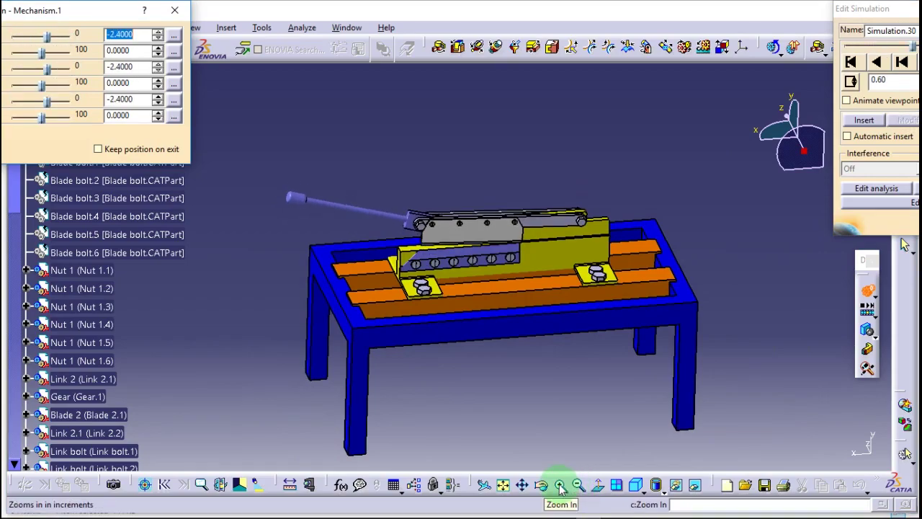
{"action": "left_click", "coordinate": [544, 490]}
Orbit to a tilted top view and zoom in six steps on the blade and bolts
{"action": "mouse_move", "coordinate": [735, 261]}
{"action": "left_mouse_down"}
{"action": "mouse_move", "coordinate": [668, 304]}
{"action": "mouse_move", "coordinate": [472, 286]}
{"action": "mouse_move", "coordinate": [453, 333]}
{"action": "left_mouse_up"}
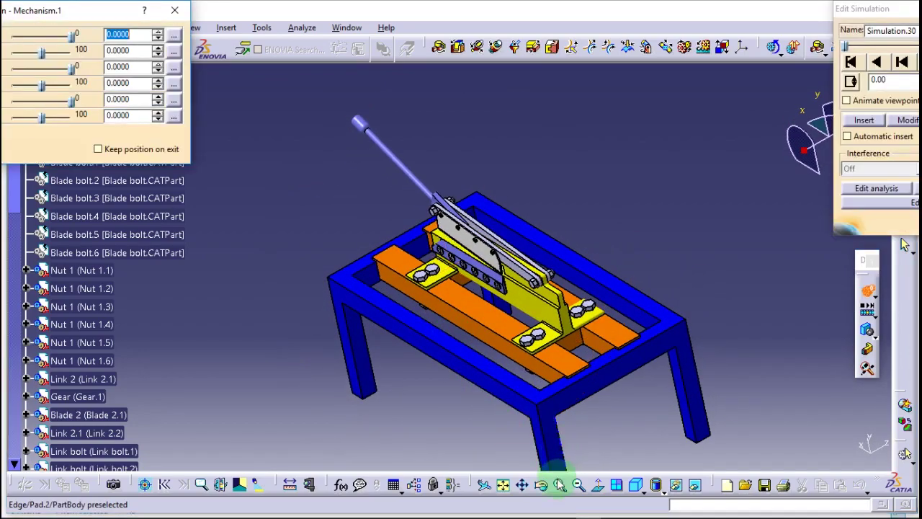
{"action": "left_click", "coordinate": [562, 485]}
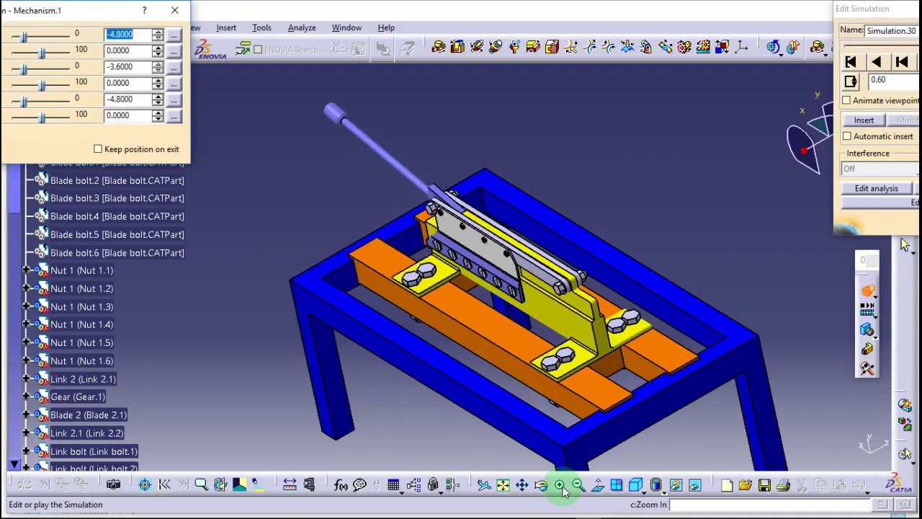
{"action": "left_click", "coordinate": [561, 485]}
{"action": "left_click", "coordinate": [562, 486]}
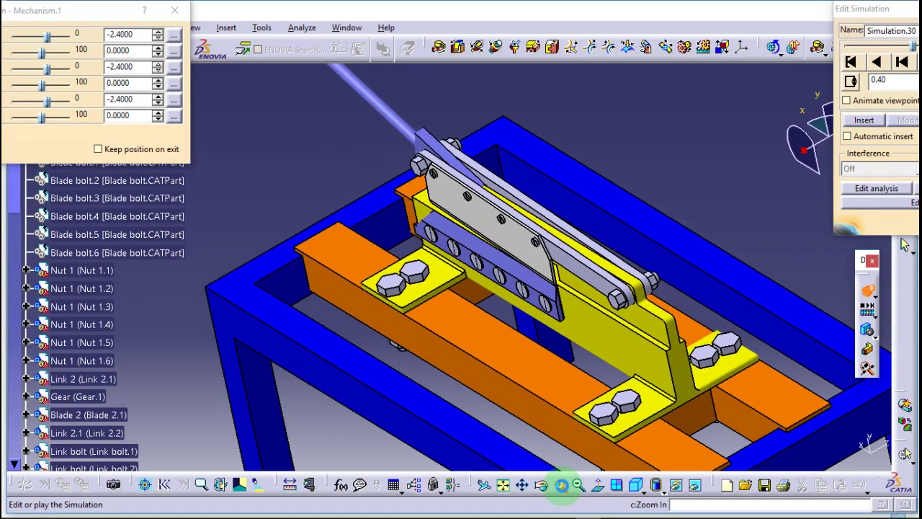
{"action": "left_click", "coordinate": [561, 485]}
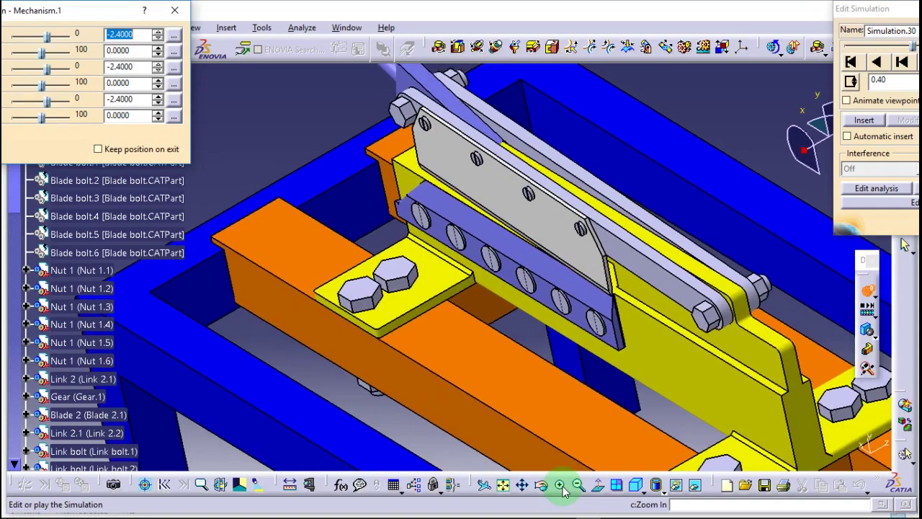
{"action": "left_click", "coordinate": [561, 485]}
{"action": "left_click", "coordinate": [562, 484]}
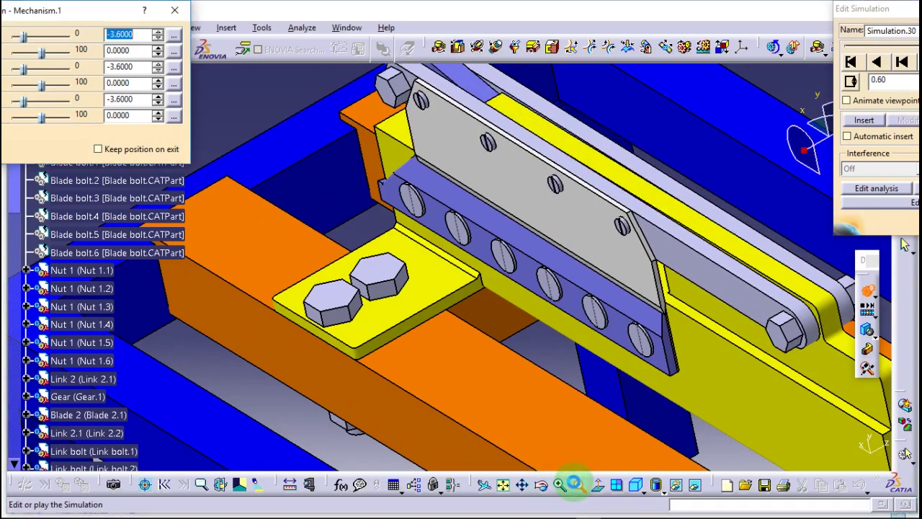
Zoom back out to the whole machine and switch to the isometric view
{"action": "left_click", "coordinate": [578, 487]}
{"action": "left_click", "coordinate": [579, 487]}
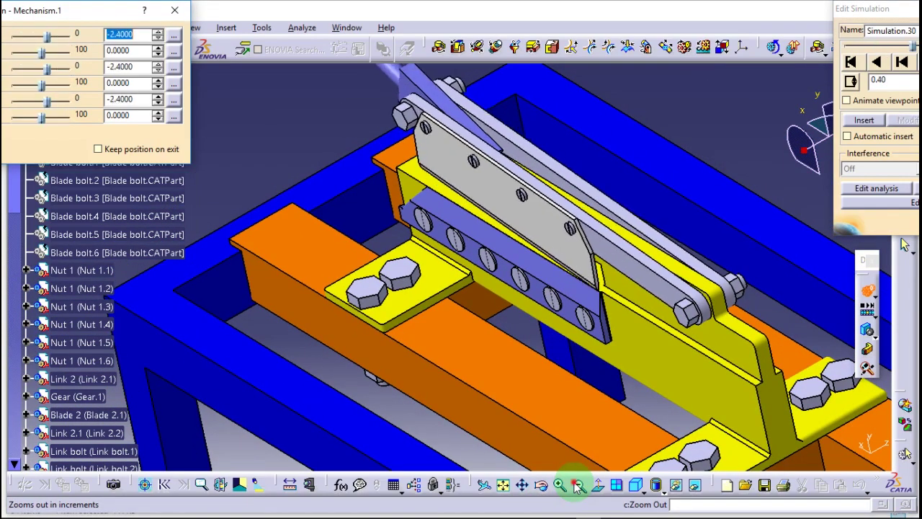
{"action": "left_click", "coordinate": [579, 487]}
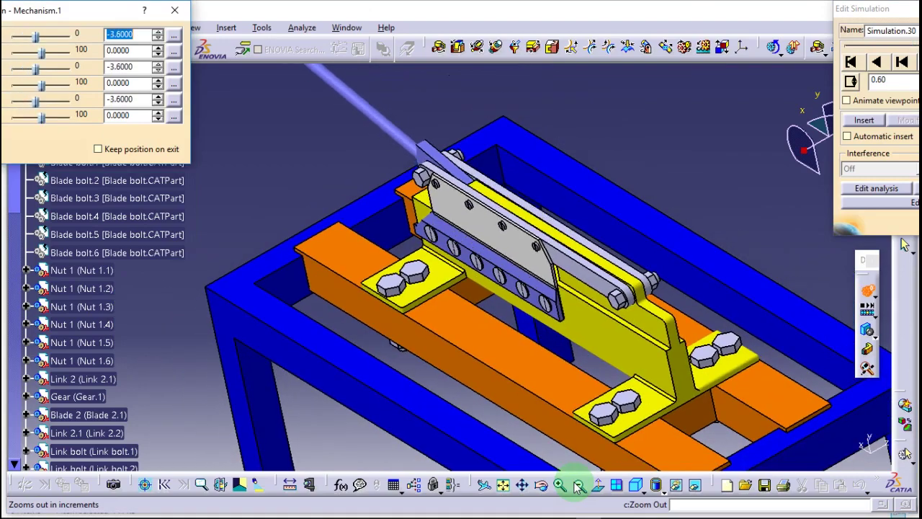
{"action": "left_click", "coordinate": [579, 486]}
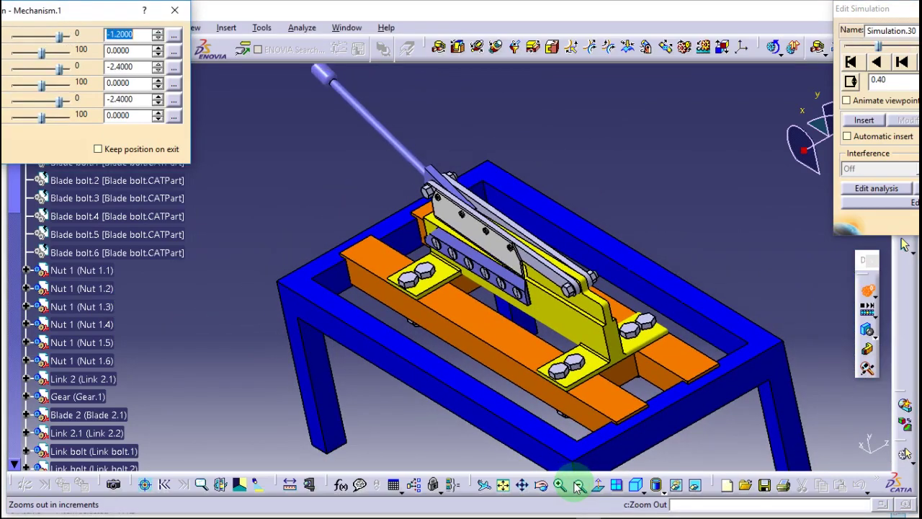
{"action": "left_click", "coordinate": [638, 486]}
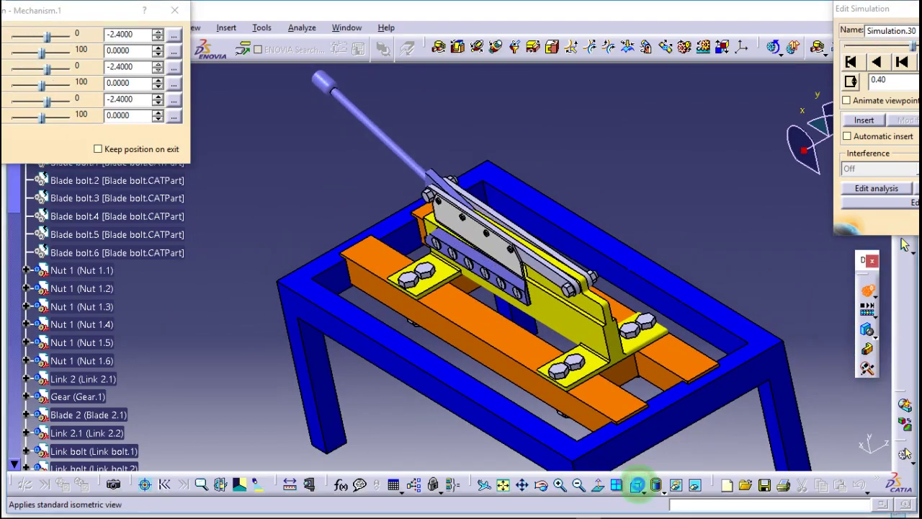
Switch to the front view and zoom in four steps on the blade linkage
{"action": "left_click", "coordinate": [645, 490]}
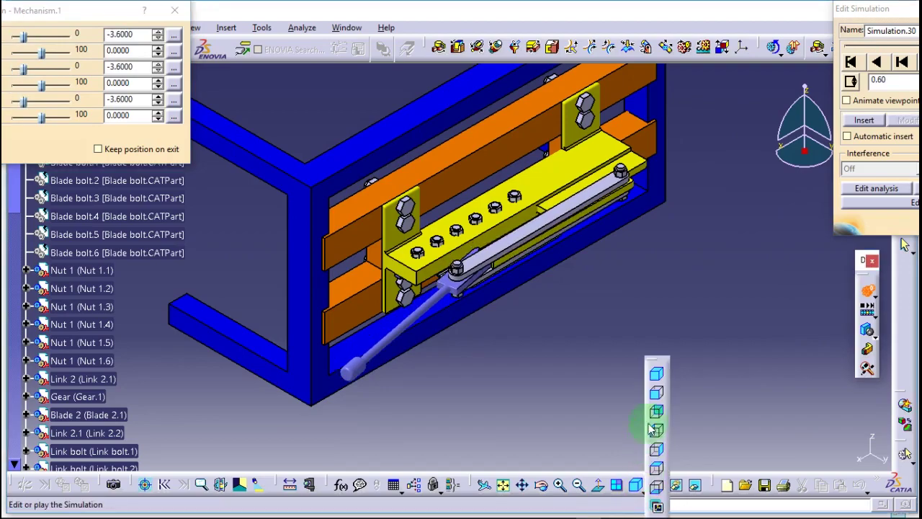
{"action": "left_click", "coordinate": [657, 404]}
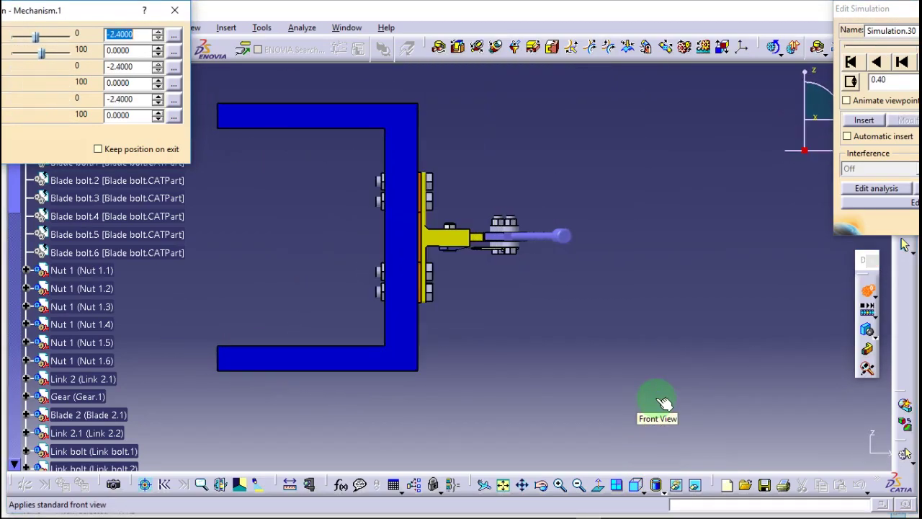
{"action": "left_click", "coordinate": [561, 485]}
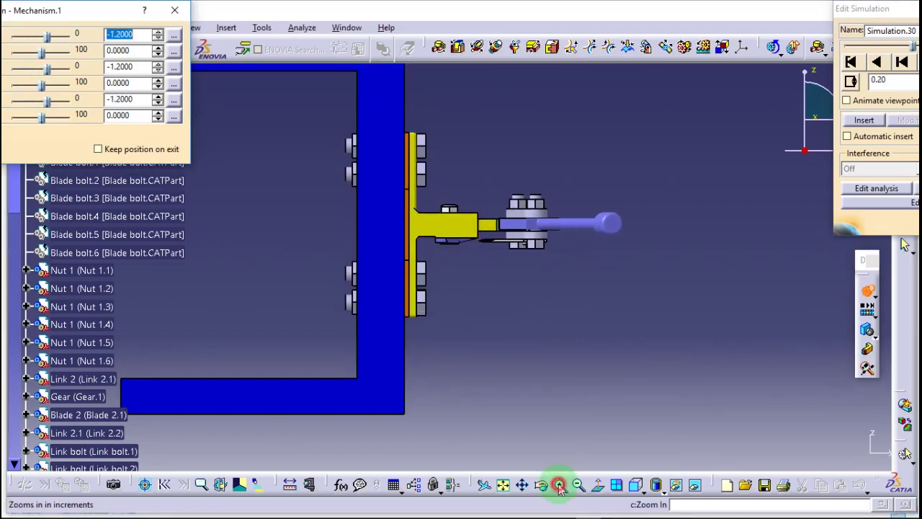
{"action": "left_click", "coordinate": [559, 484]}
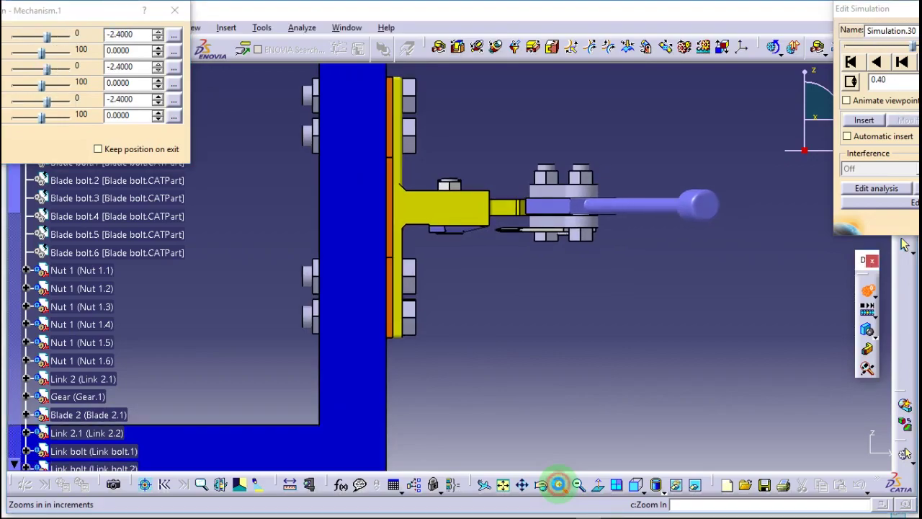
{"action": "left_click", "coordinate": [560, 487]}
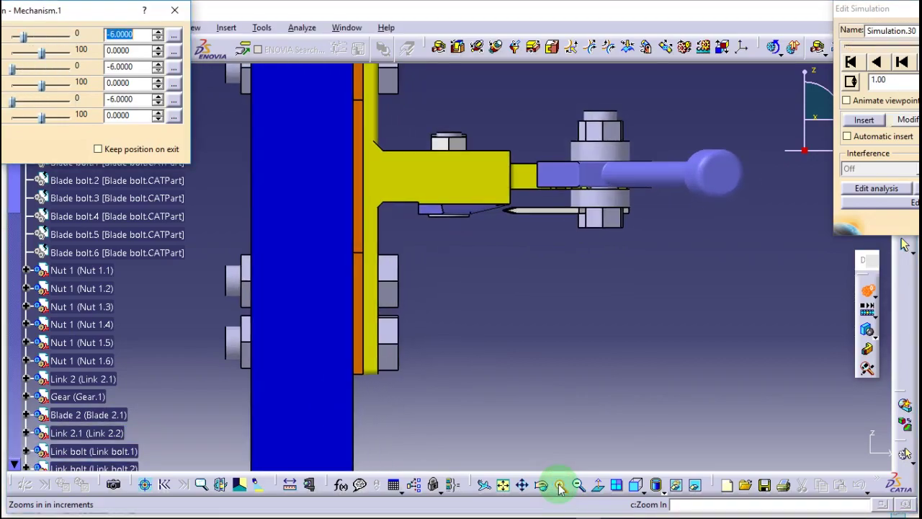
{"action": "left_click", "coordinate": [561, 487]}
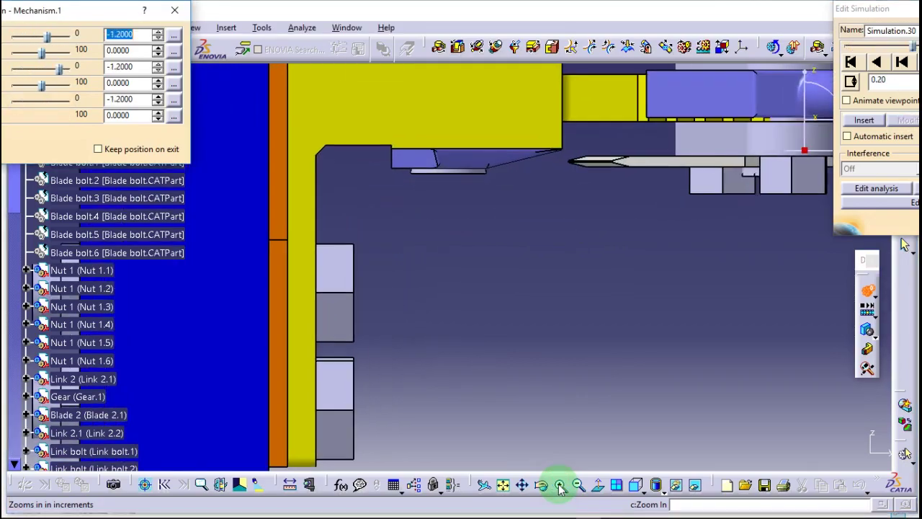
Pan the view to bring the yellow holder's nut-and-bolt joint into view
{"action": "left_click", "coordinate": [523, 484]}
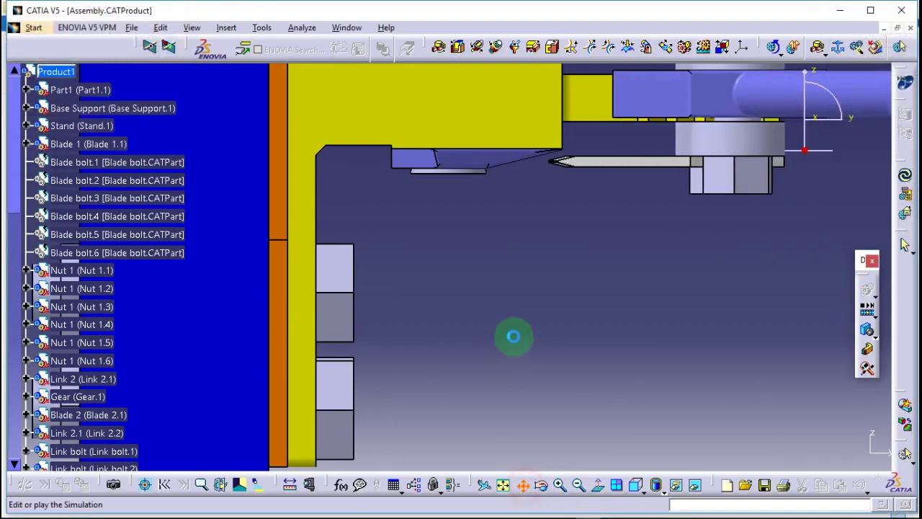
{"action": "left_click", "coordinate": [504, 254]}
{"action": "left_click_drag", "start_coordinate": [504, 254], "coordinate": [489, 400]}
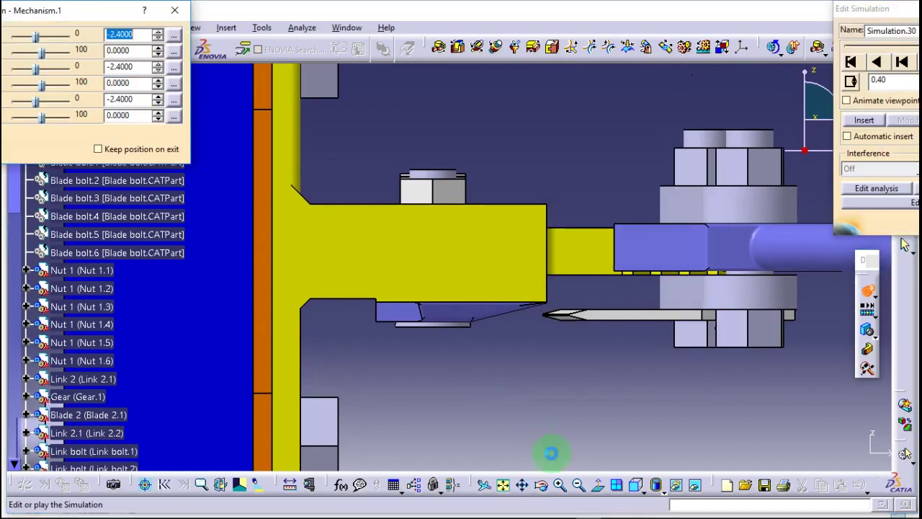
{"action": "left_click", "coordinate": [644, 490]}
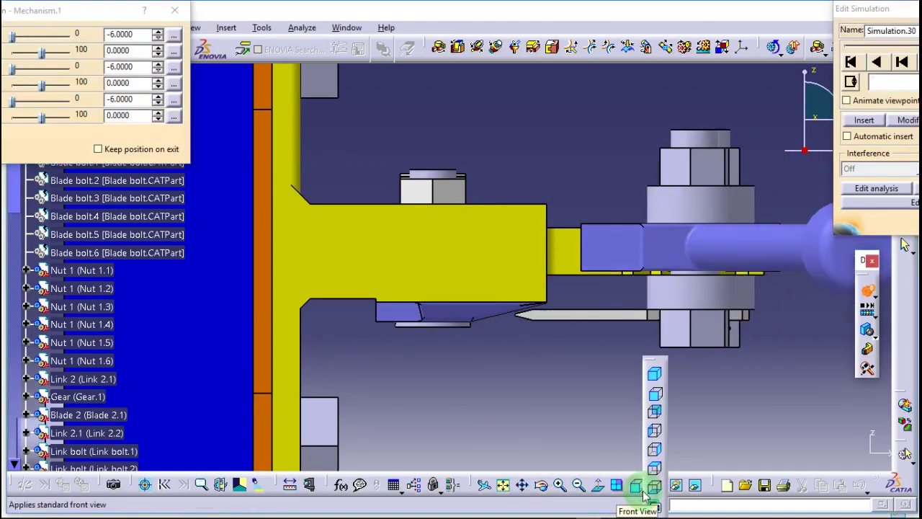
View the running mechanism from the back, zoomed out two steps, then from the front
{"action": "left_click", "coordinate": [656, 413]}
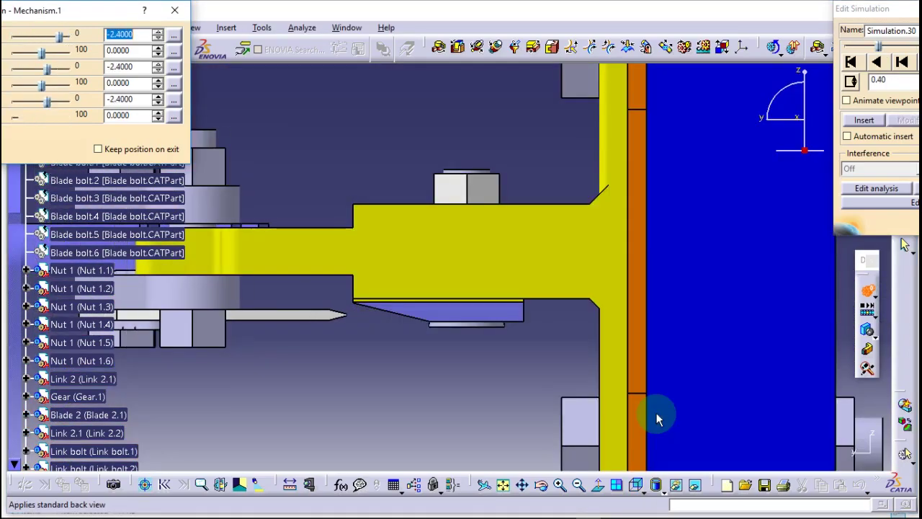
{"action": "left_click", "coordinate": [578, 487]}
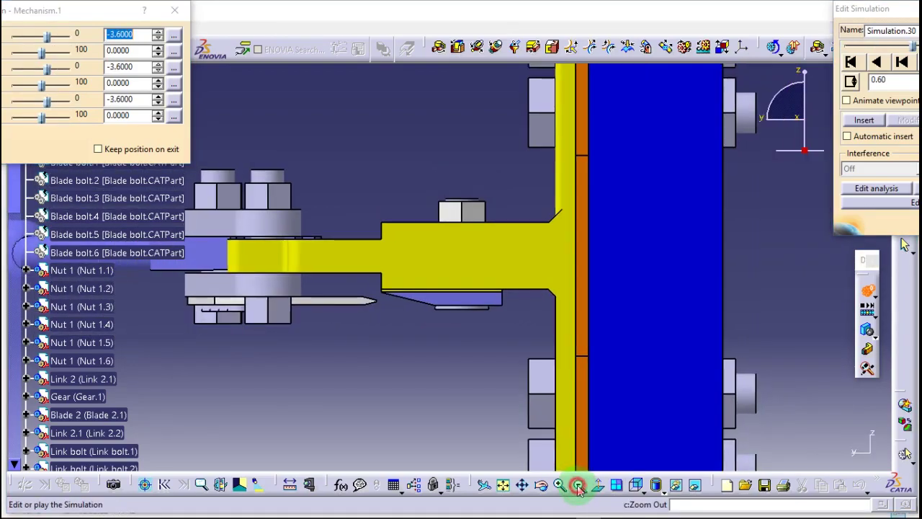
{"action": "left_click", "coordinate": [586, 490]}
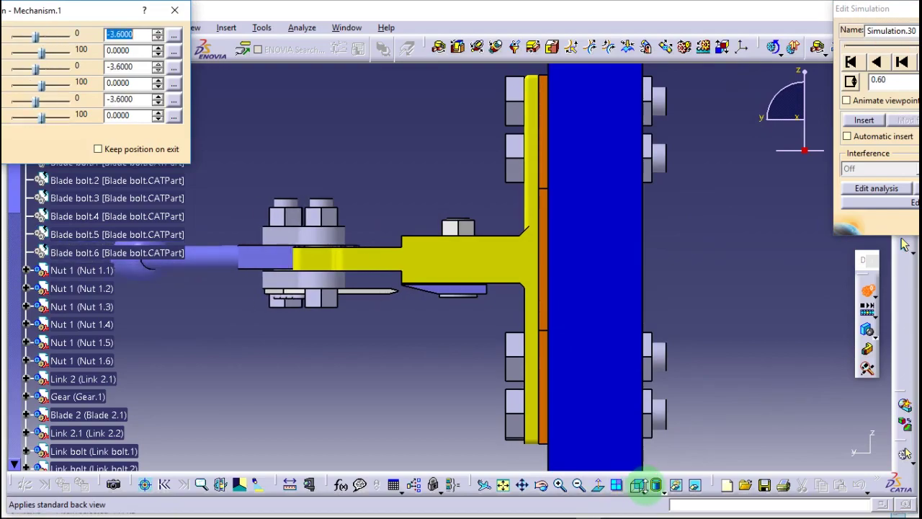
{"action": "left_click", "coordinate": [645, 491]}
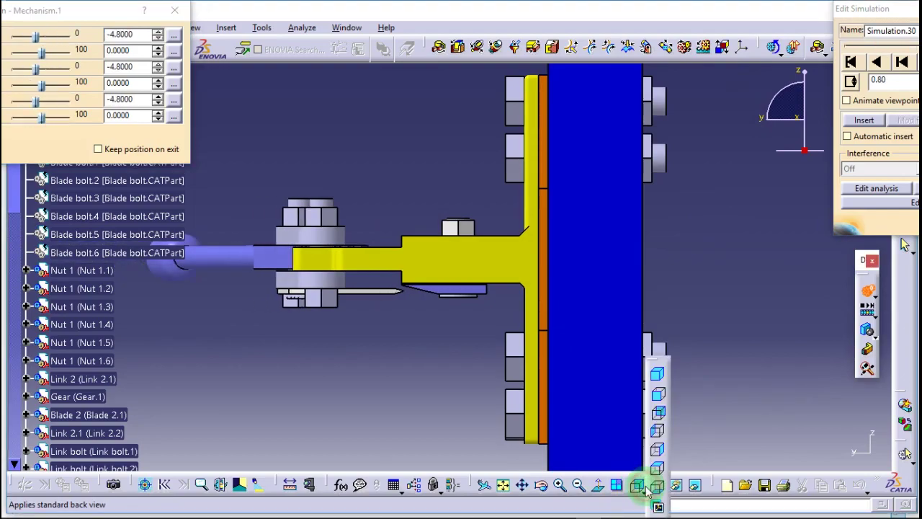
{"action": "left_click", "coordinate": [658, 395]}
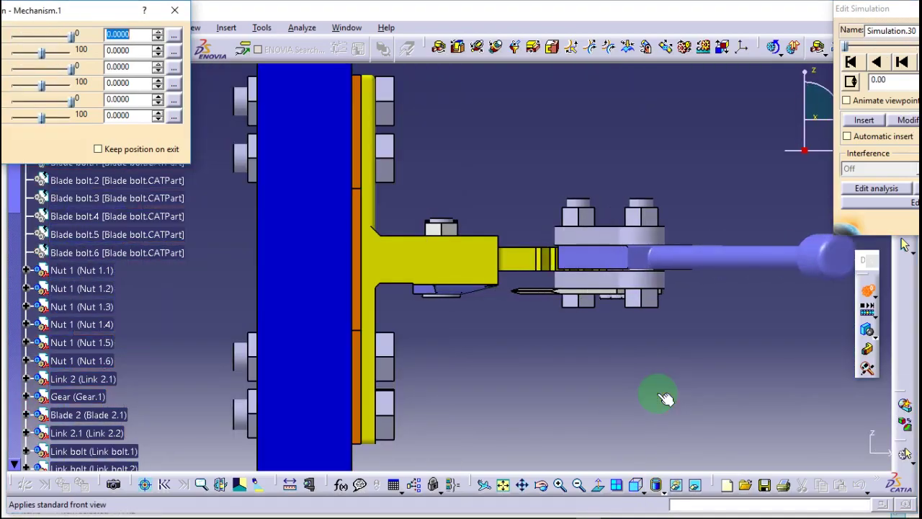
Switch to the bottom view and zoom out four steps until the whole assembly shows
{"action": "left_click", "coordinate": [644, 491]}
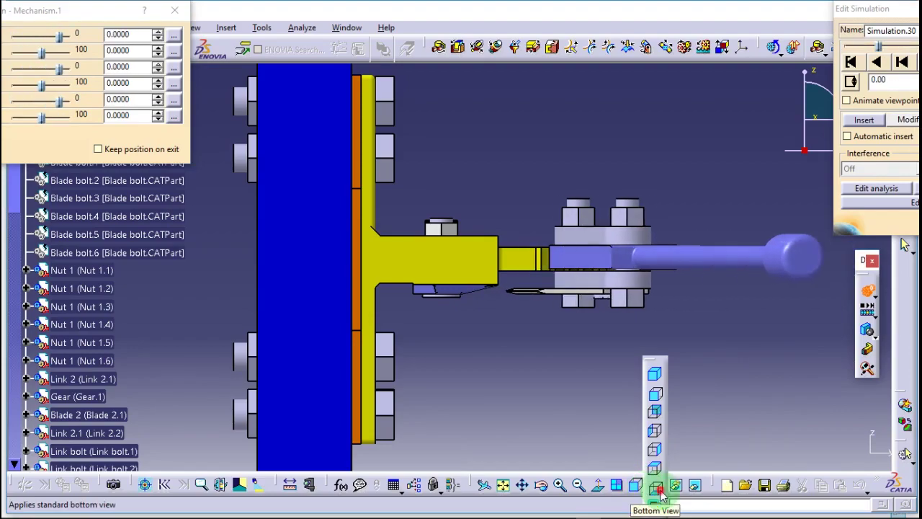
{"action": "left_click", "coordinate": [660, 492]}
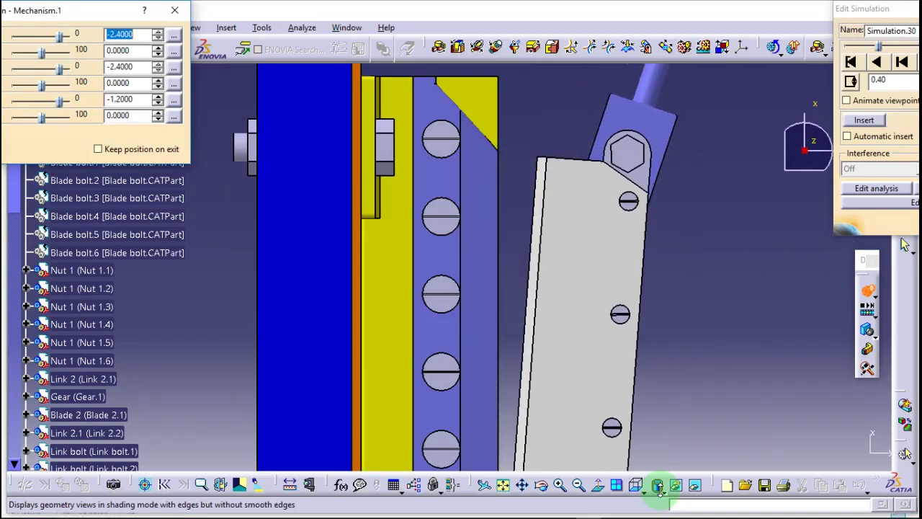
{"action": "type", "text": "-1.2000"}
{"action": "left_click", "coordinate": [579, 484]}
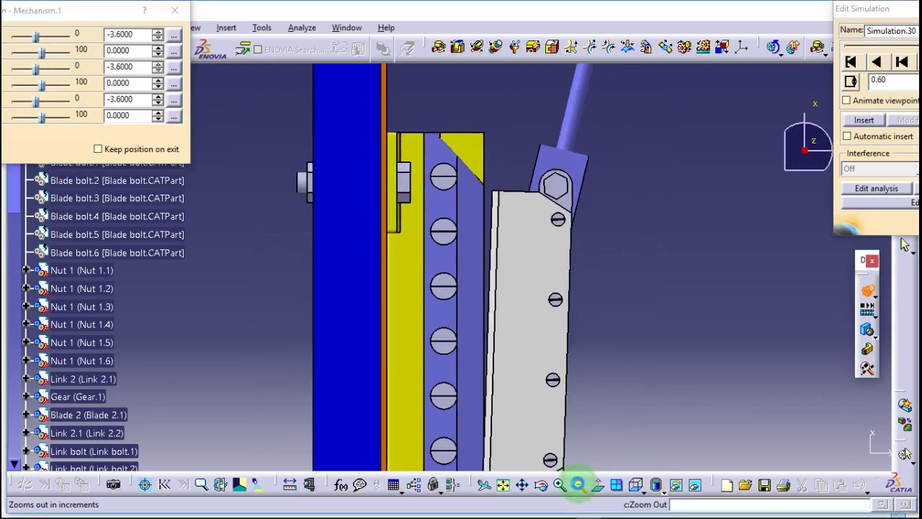
{"action": "left_click", "coordinate": [579, 484]}
{"action": "left_click", "coordinate": [578, 484]}
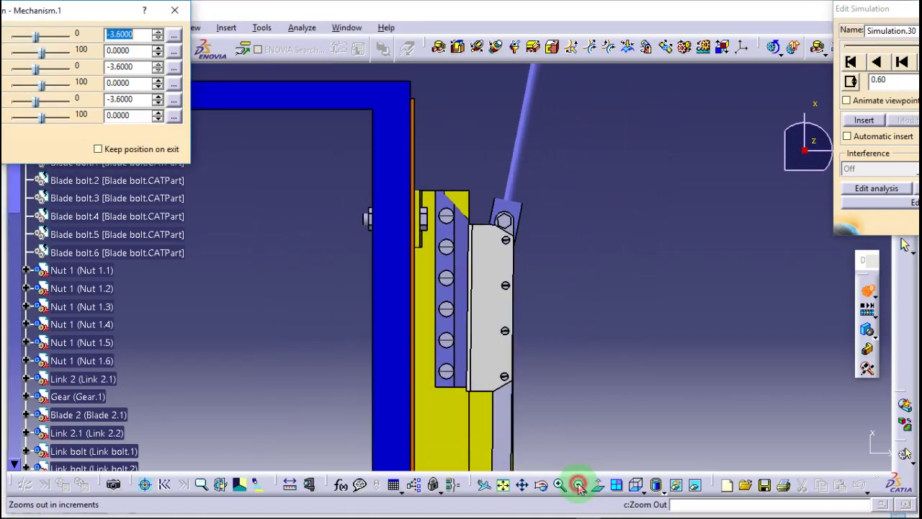
{"action": "left_click", "coordinate": [579, 484]}
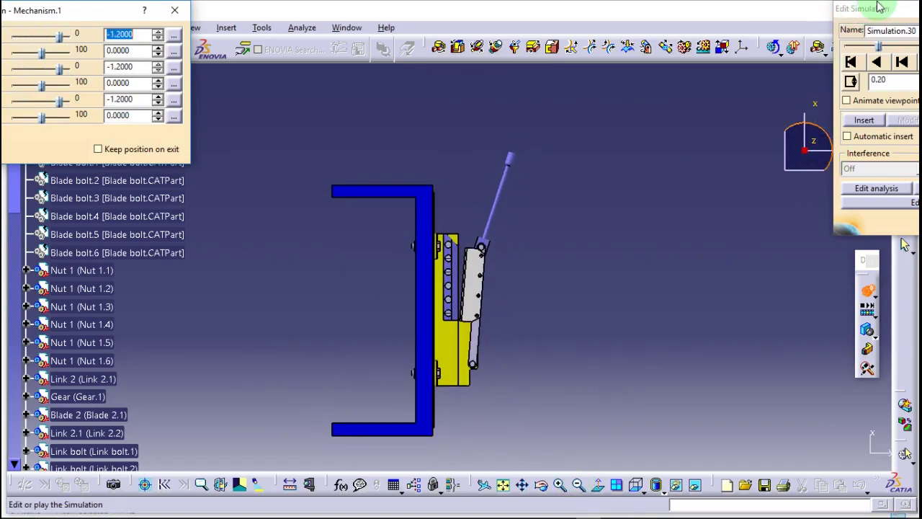
Close the simulation, switch to isometric view, and orbit to a tilted view of the machine on its table
{"action": "left_click_drag", "start_coordinate": [883, 8], "coordinate": [722, 8]}
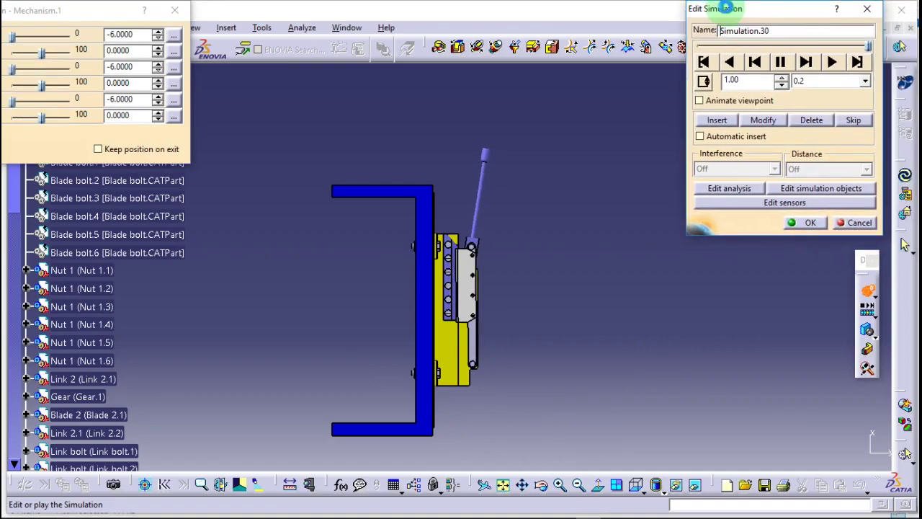
{"action": "left_click", "coordinate": [798, 223]}
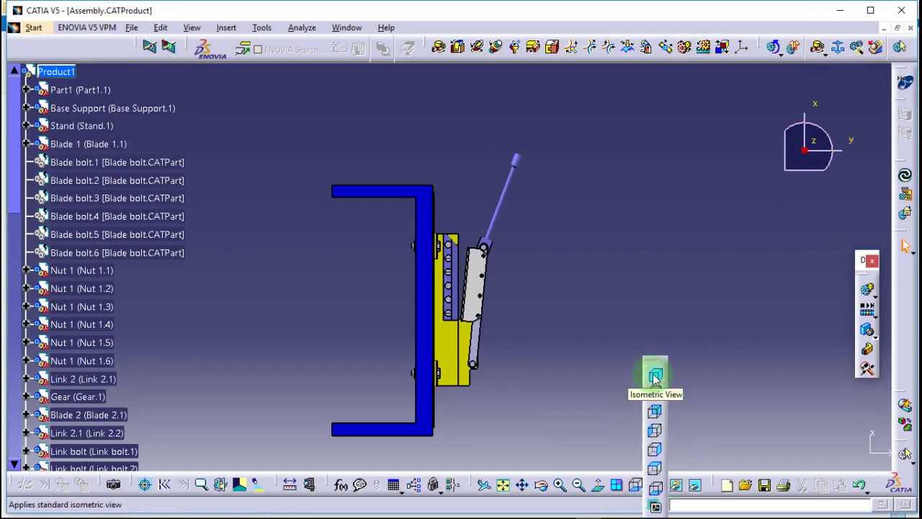
{"action": "left_click", "coordinate": [652, 373]}
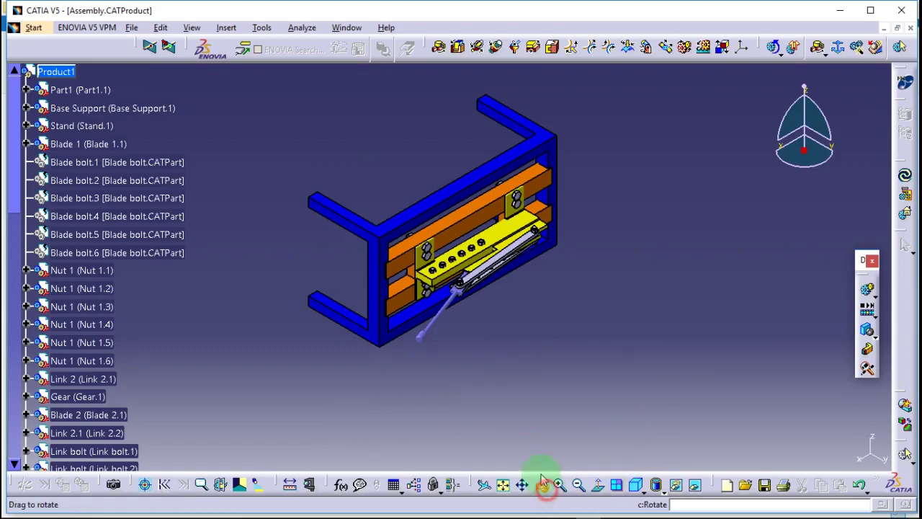
{"action": "mouse_move", "coordinate": [548, 356]}
{"action": "middle_mouse_down"}
{"action": "mouse_move", "coordinate": [406, 209]}
{"action": "mouse_move", "coordinate": [372, 113]}
{"action": "mouse_move", "coordinate": [389, 116]}
{"action": "middle_mouse_up"}
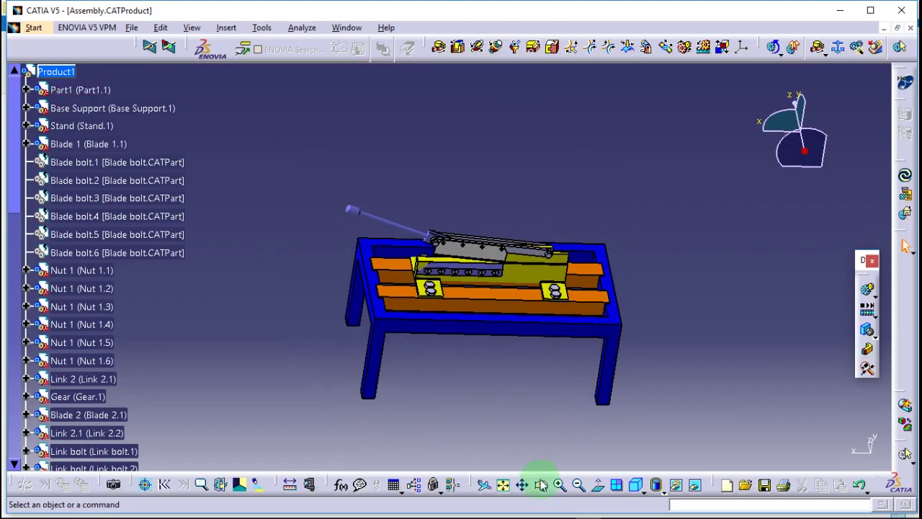
{"action": "mouse_move", "coordinate": [611, 438]}
{"action": "middle_mouse_down"}
{"action": "mouse_move", "coordinate": [618, 384]}
{"action": "mouse_move", "coordinate": [634, 371]}
{"action": "middle_mouse_up"}
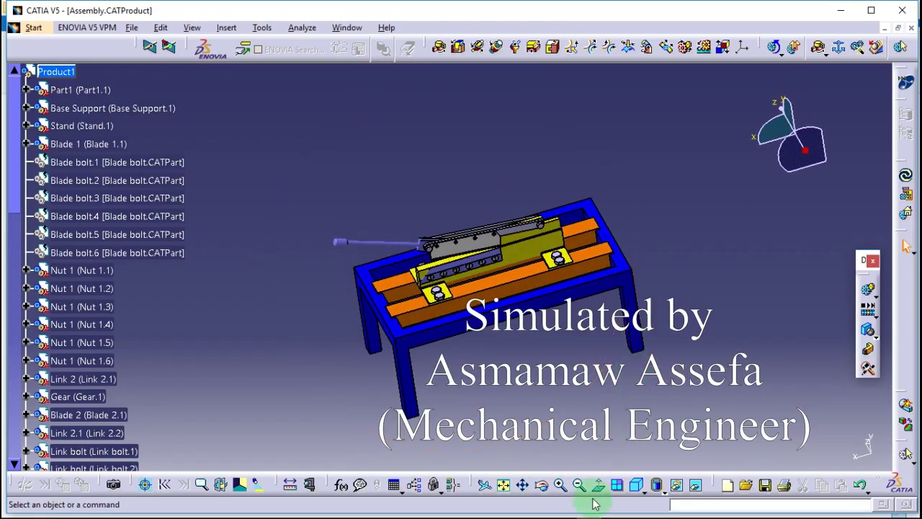
Zoom in two steps and pan the shearing machine up and left to fill the view
{"action": "left_click", "coordinate": [560, 490]}
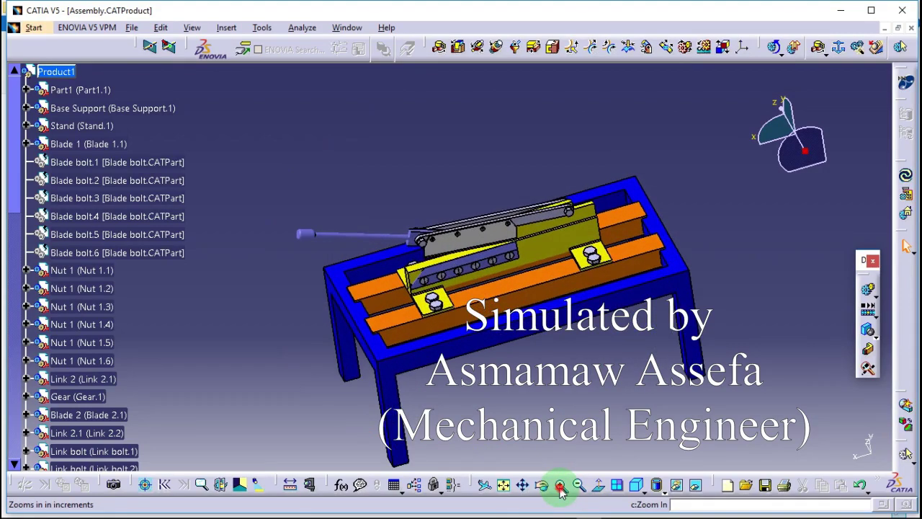
{"action": "left_click", "coordinate": [561, 490]}
{"action": "left_click_drag", "start_coordinate": [537, 441], "coordinate": [516, 392]}
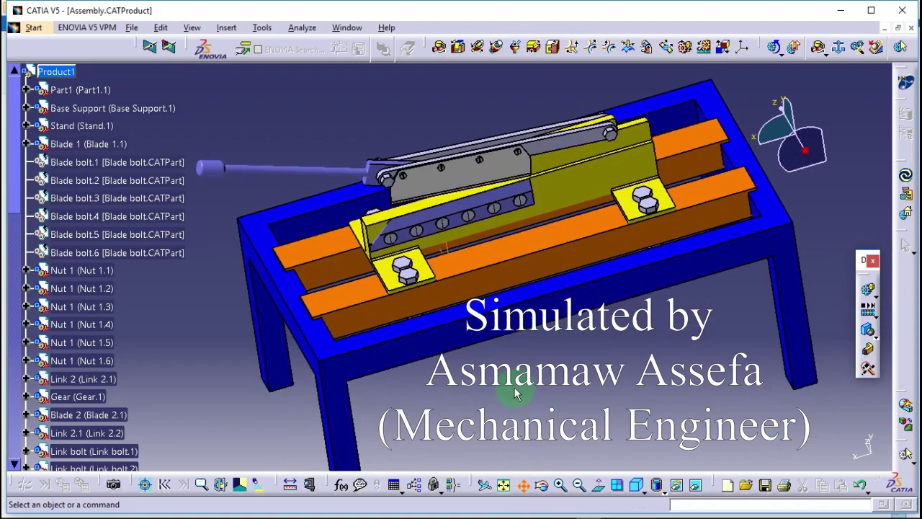